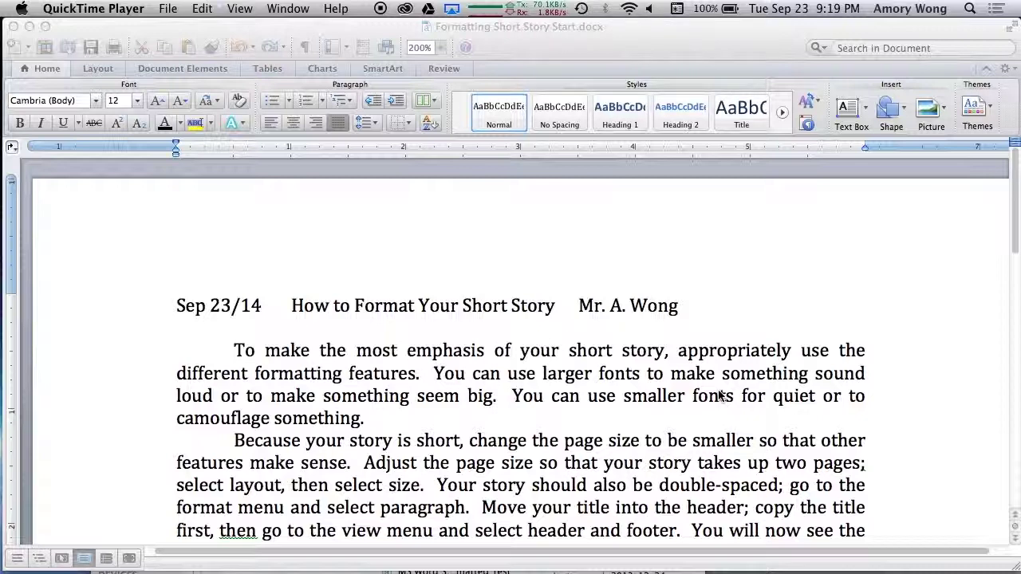
Enlarge the words "loud" and "big" in the first paragraph to font size 24.
{"action": "left_click", "coordinate": [177, 395]}
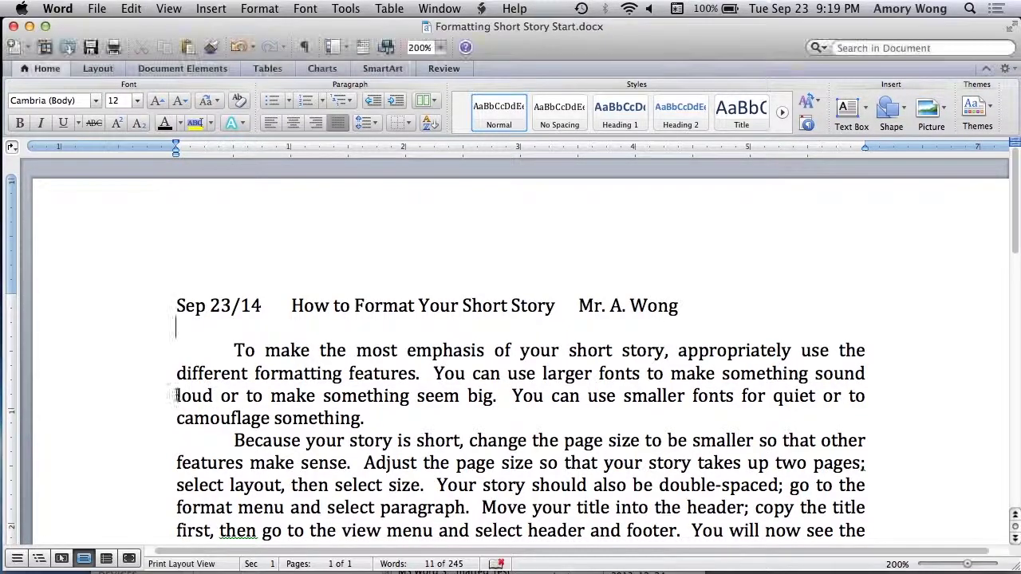
{"action": "left_click_drag", "start_coordinate": [169, 395], "coordinate": [214, 395]}
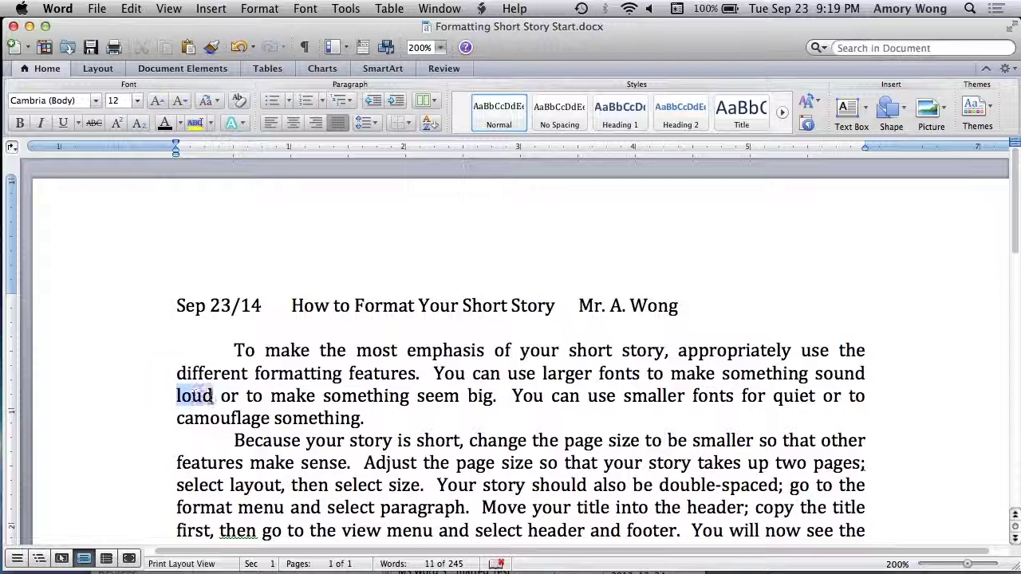
{"action": "left_click", "coordinate": [136, 101]}
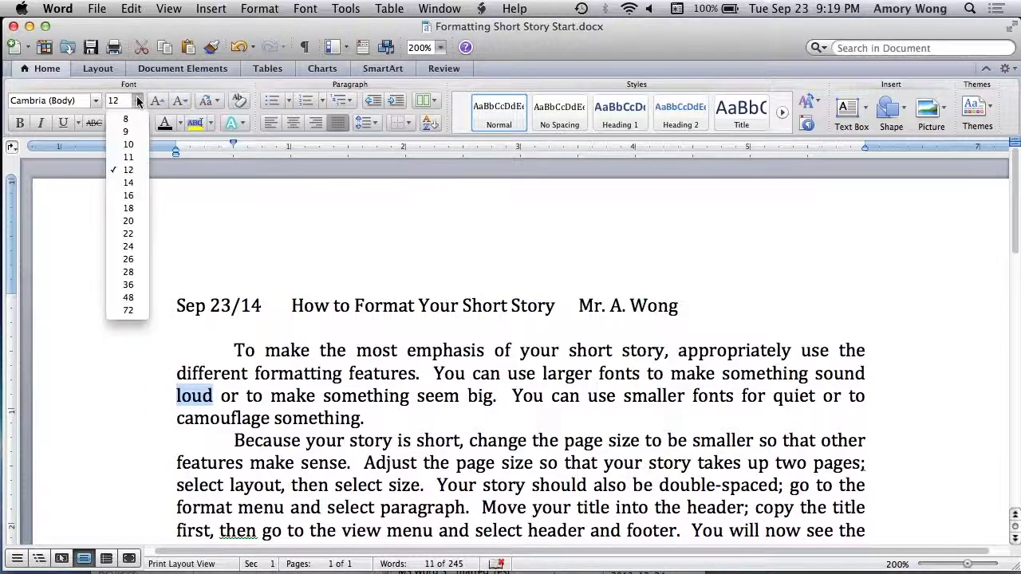
{"action": "left_click", "coordinate": [132, 247]}
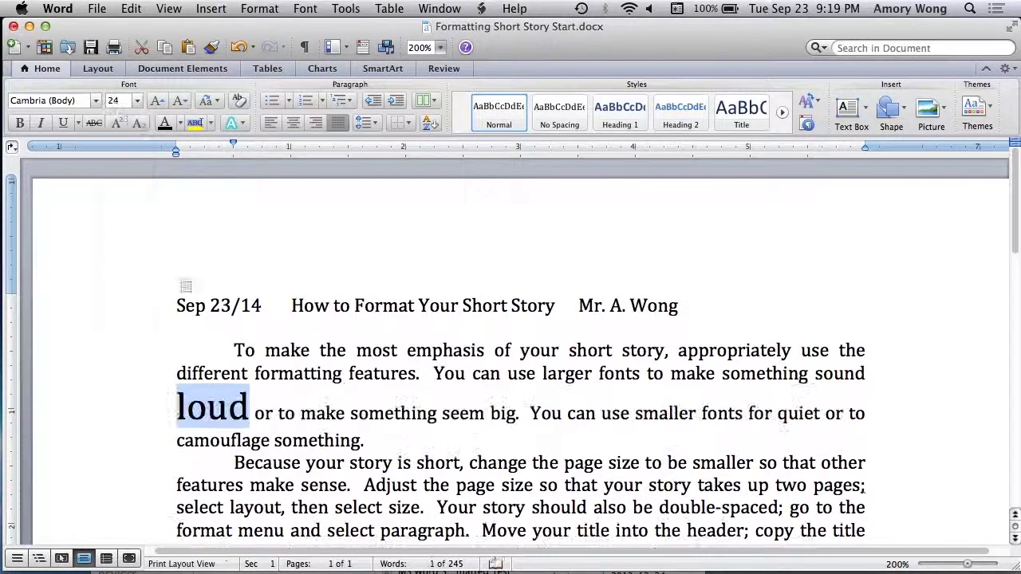
{"action": "left_click_drag", "start_coordinate": [489, 413], "coordinate": [515, 416]}
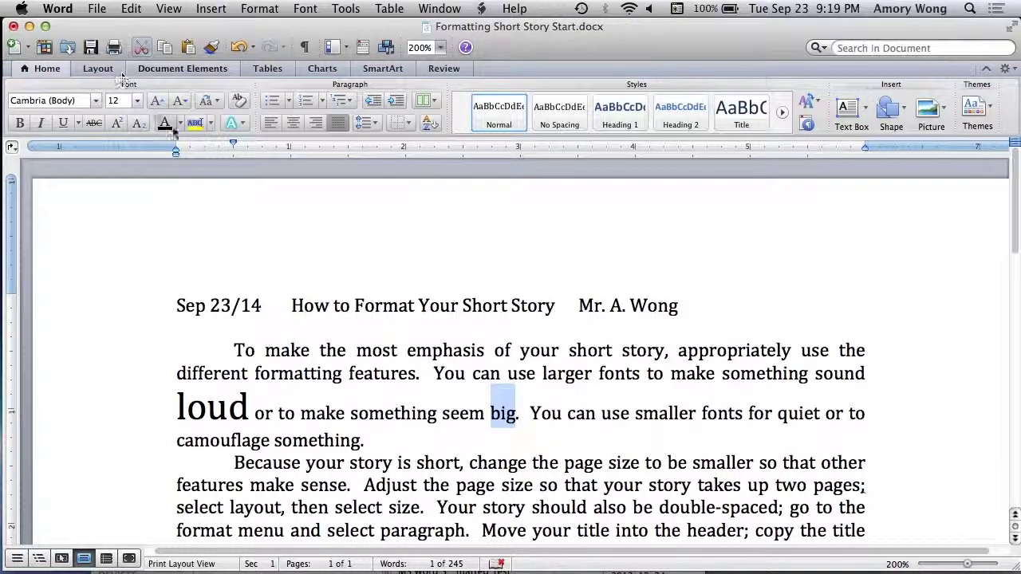
{"action": "left_click", "coordinate": [137, 100]}
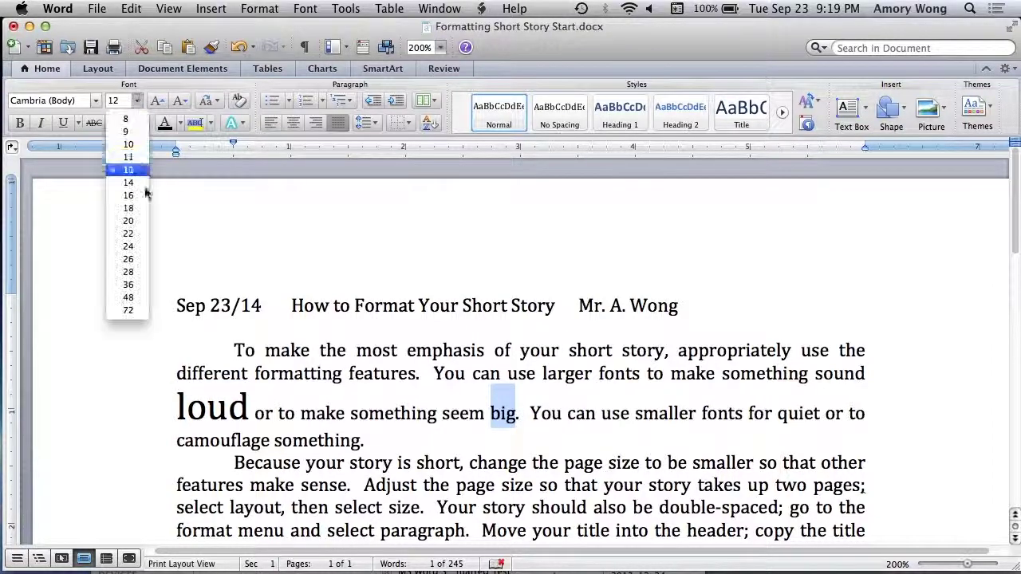
{"action": "left_click", "coordinate": [134, 247]}
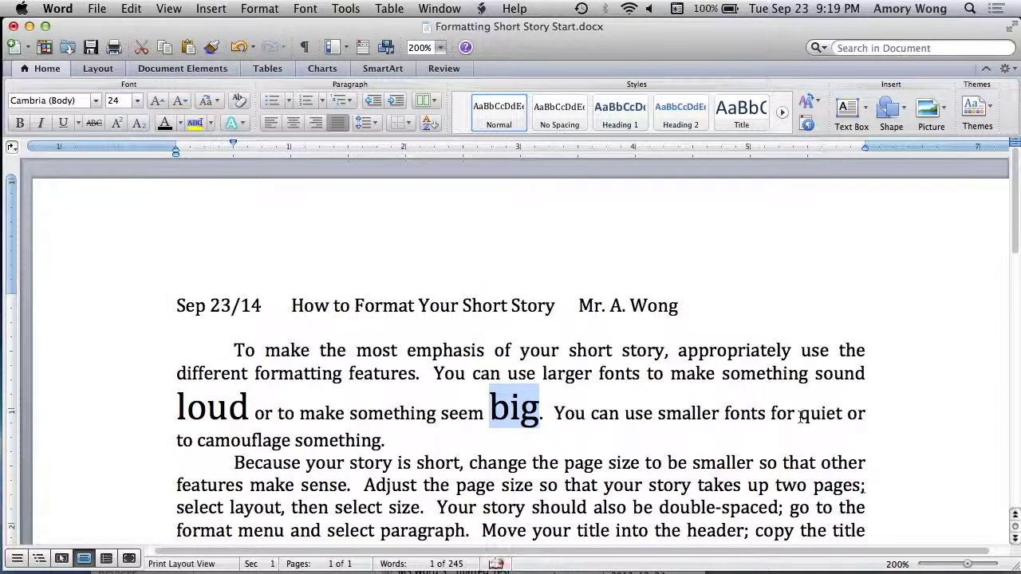
Reduce the words "quiet" and "camouflage" in the first paragraph to font size 8.
{"action": "left_click_drag", "start_coordinate": [800, 415], "coordinate": [843, 415]}
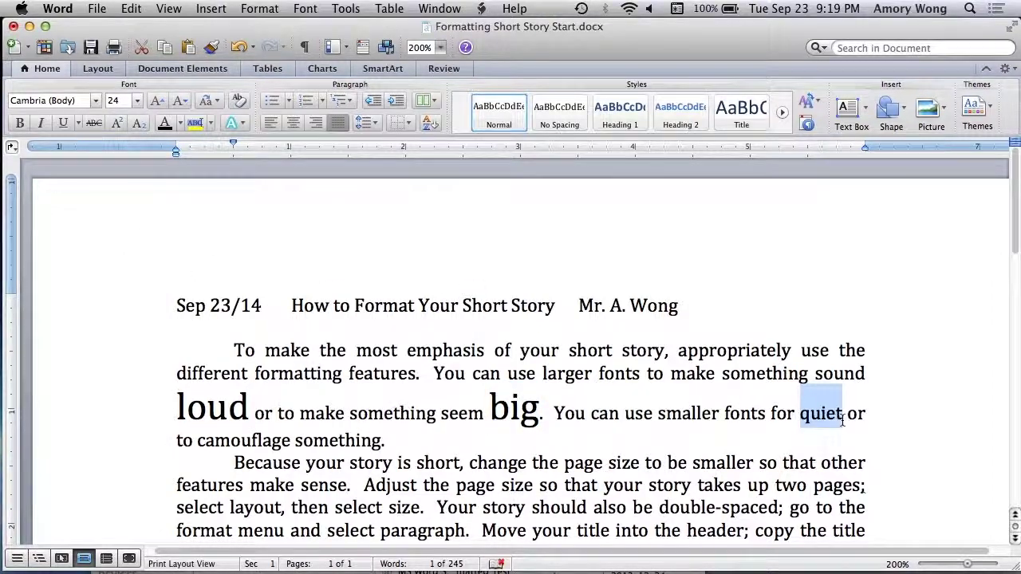
{"action": "left_click", "coordinate": [137, 100]}
{"action": "left_click", "coordinate": [121, 117]}
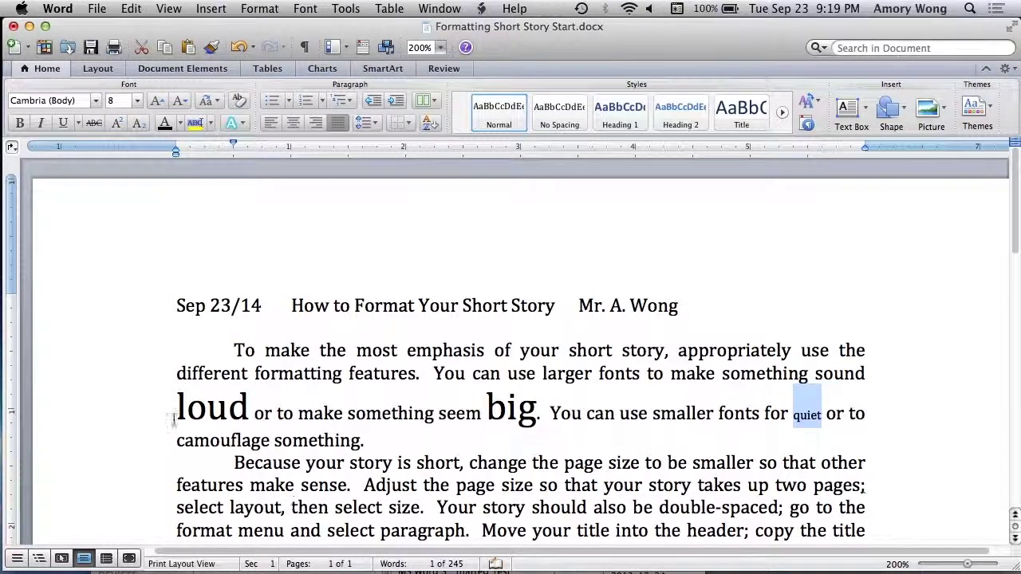
{"action": "left_click_drag", "start_coordinate": [177, 440], "coordinate": [267, 449]}
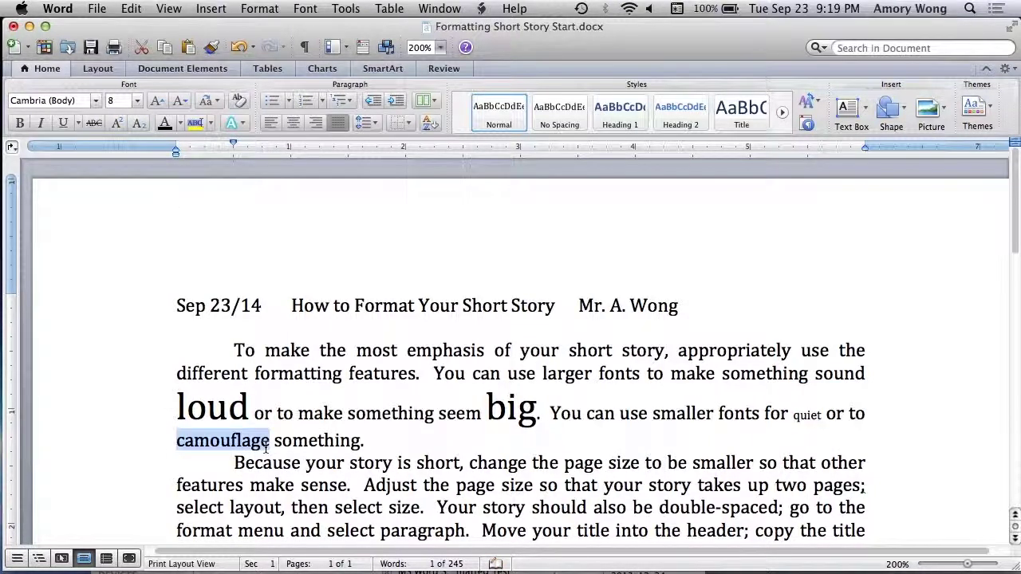
{"action": "left_click", "coordinate": [137, 101]}
{"action": "left_click", "coordinate": [129, 118]}
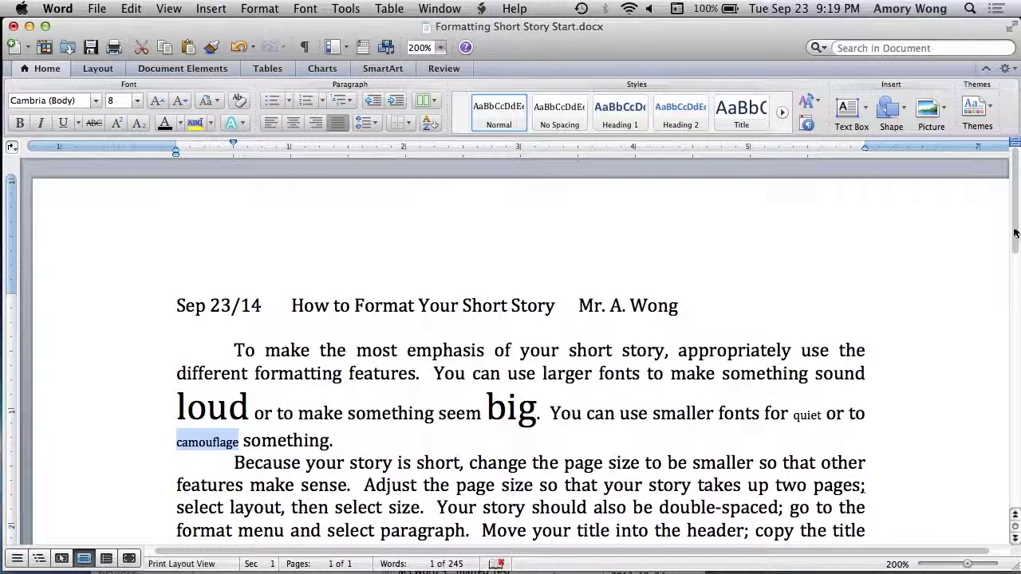
Change the document's page size to A5 (5.83" x 8.26").
{"action": "scroll", "coordinate": [1009, 240], "scroll_direction": "down", "scroll_amount": 3}
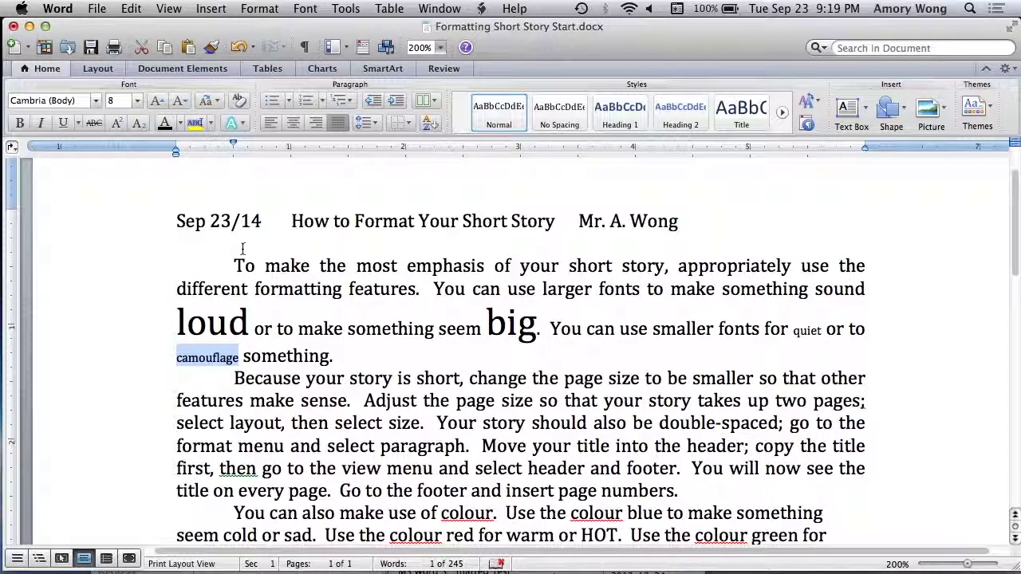
{"action": "left_click", "coordinate": [102, 69]}
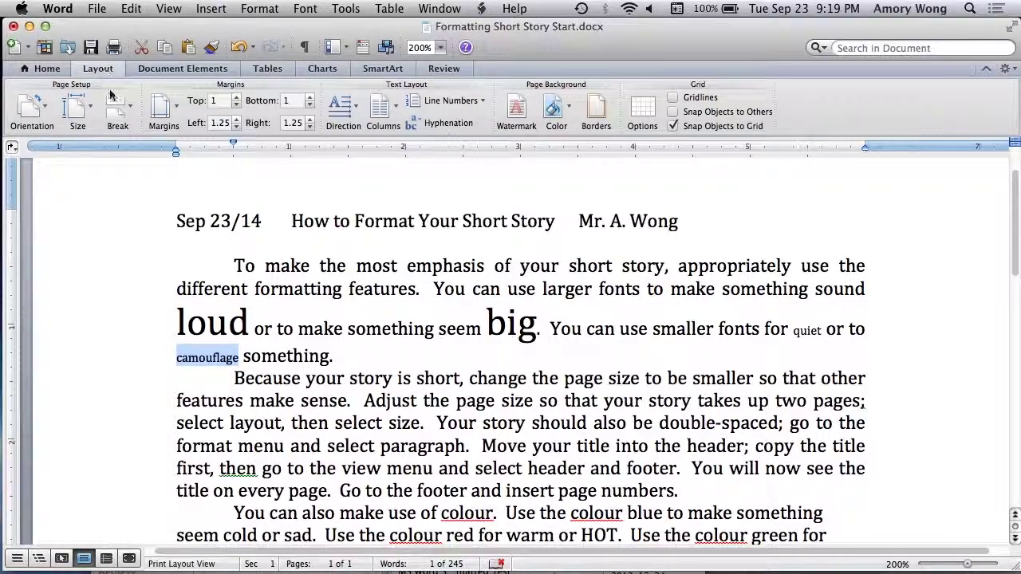
{"action": "left_click", "coordinate": [77, 110]}
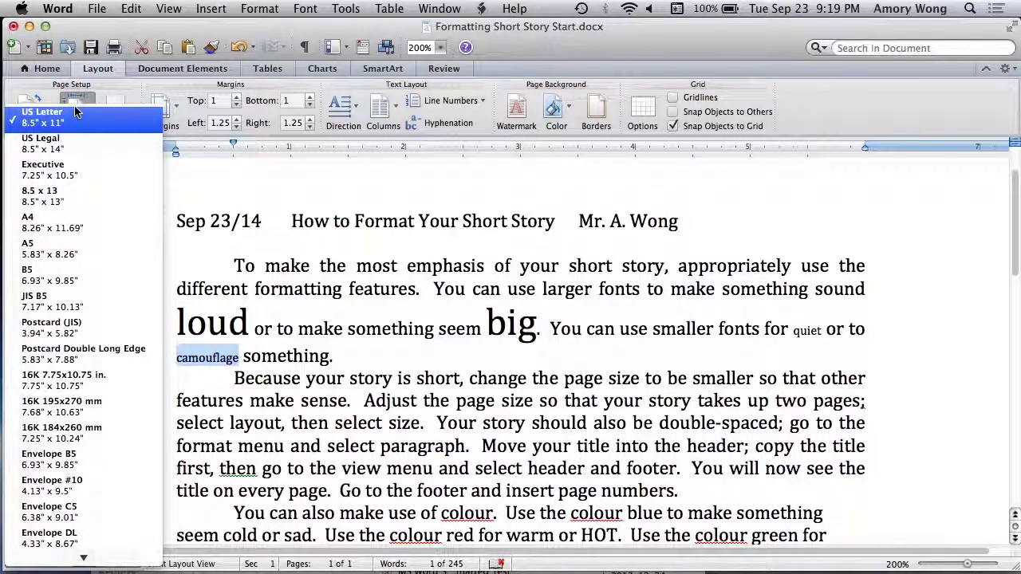
{"action": "left_click", "coordinate": [70, 255]}
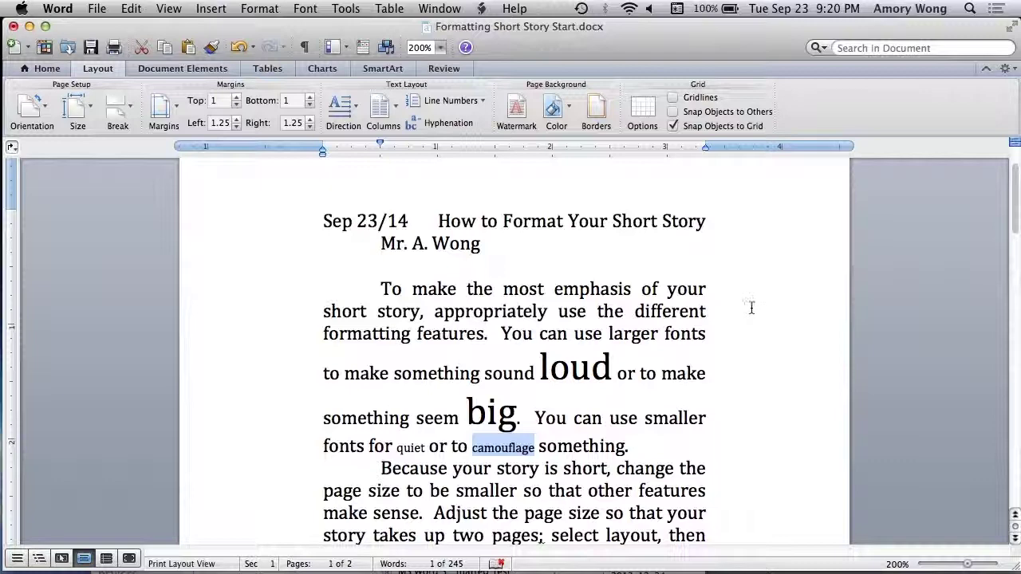
Set the line spacing of the entire document to Double.
{"action": "left_click_drag", "start_coordinate": [1014, 219], "coordinate": [998, 250]}
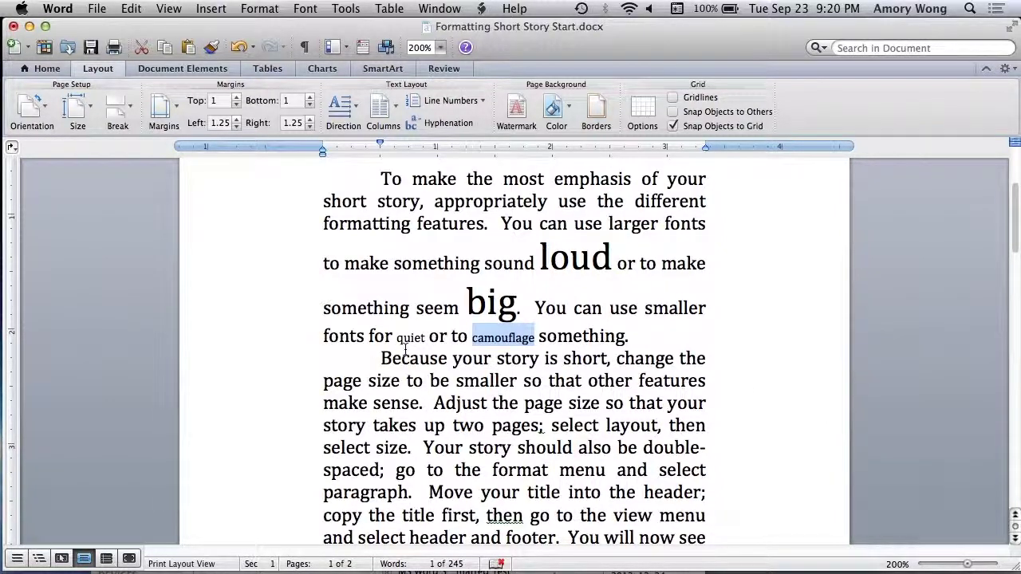
{"action": "key", "text": "super+a"}
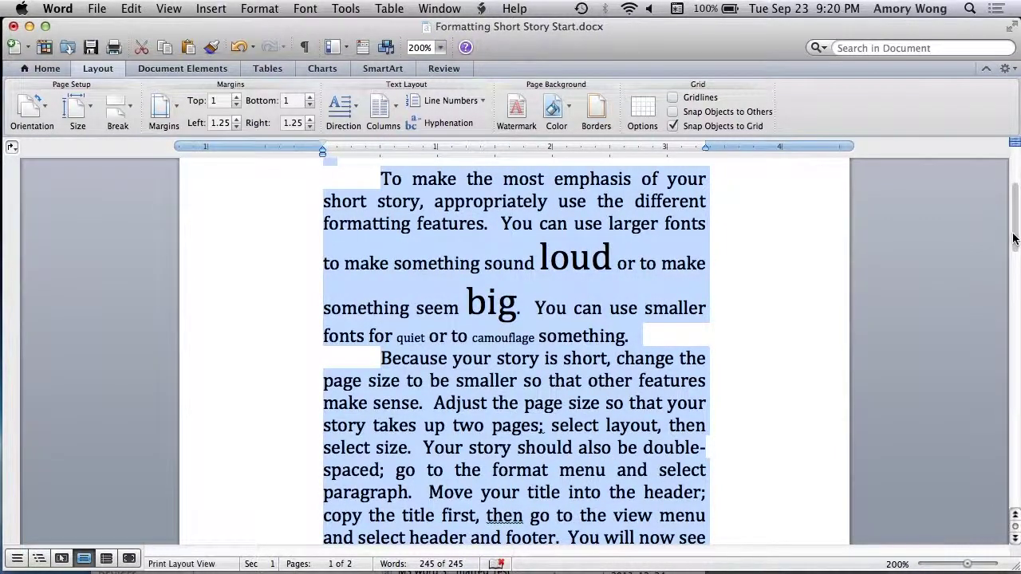
{"action": "left_click_drag", "start_coordinate": [1016, 244], "coordinate": [1011, 199]}
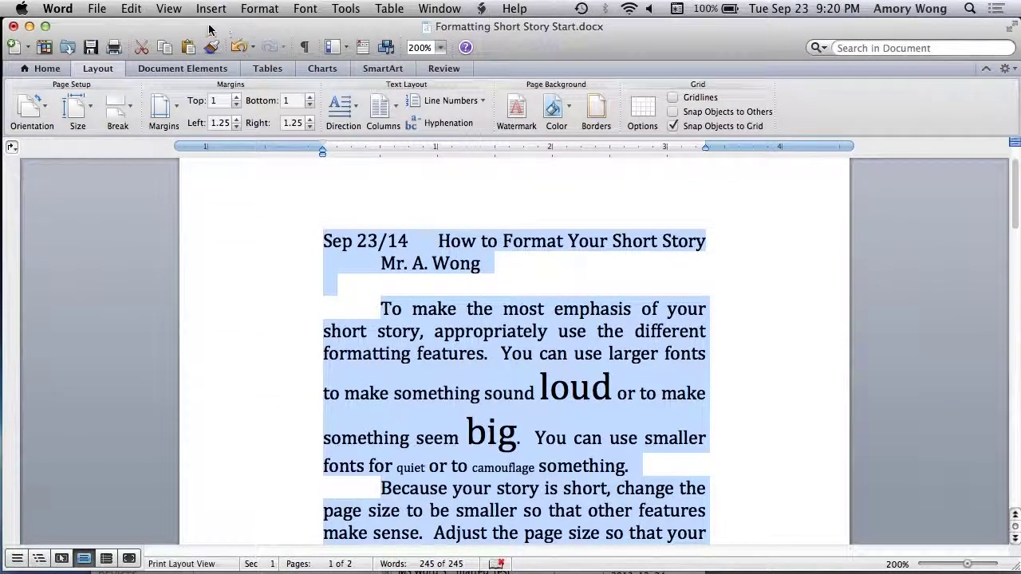
{"action": "left_click", "coordinate": [258, 9]}
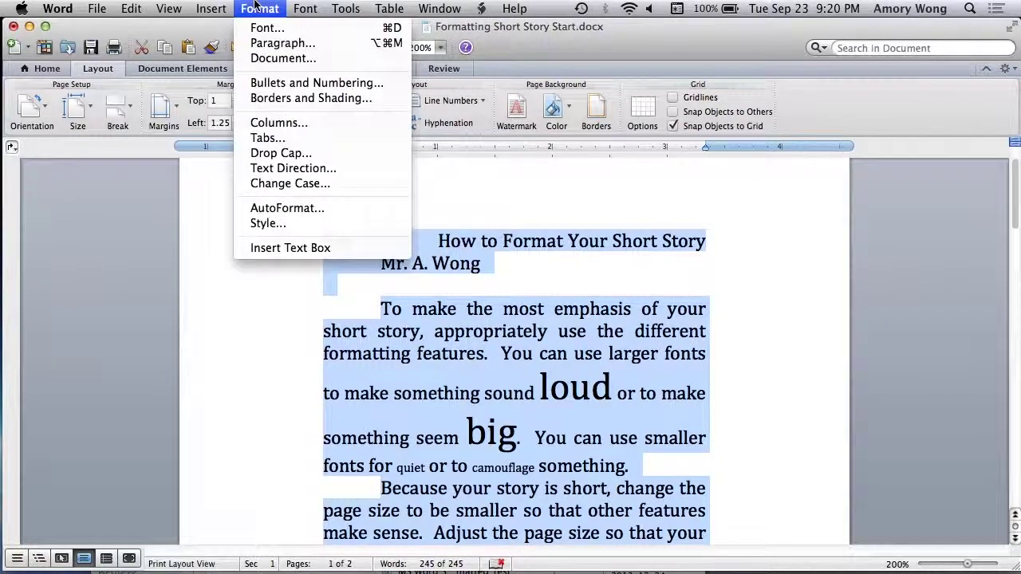
{"action": "left_click", "coordinate": [263, 46]}
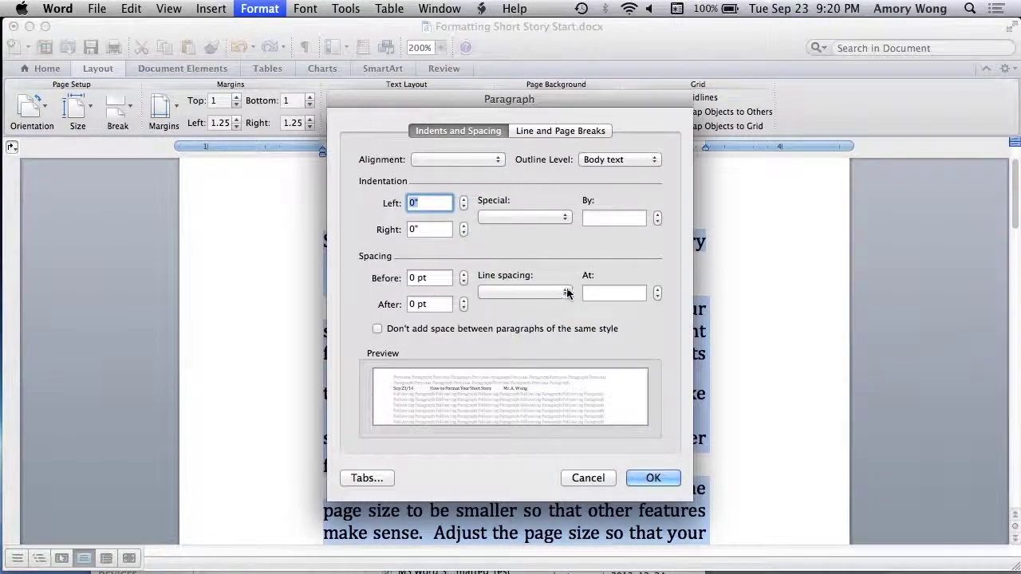
{"action": "left_click", "coordinate": [566, 293]}
{"action": "left_click", "coordinate": [530, 317]}
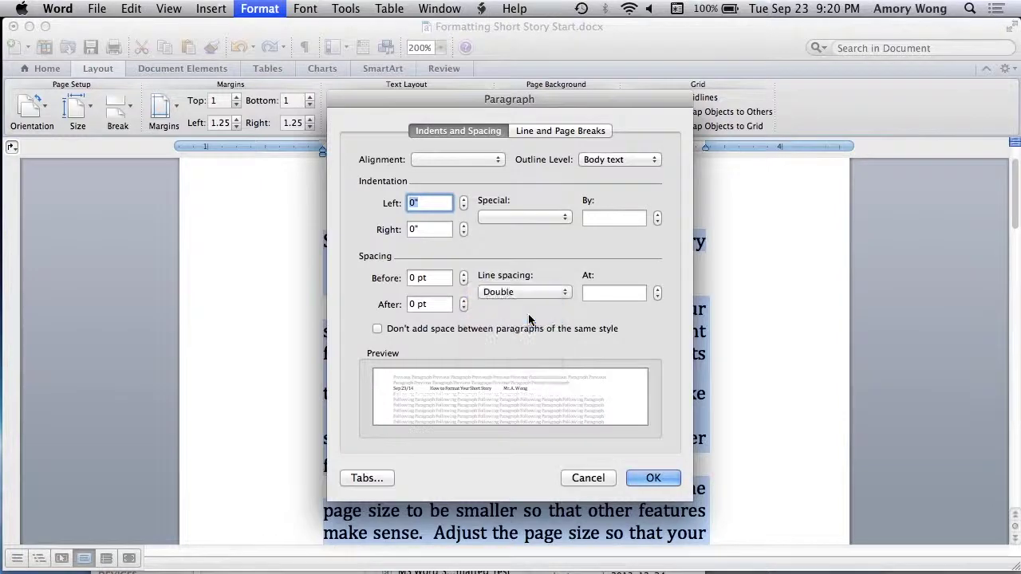
{"action": "left_click", "coordinate": [657, 477]}
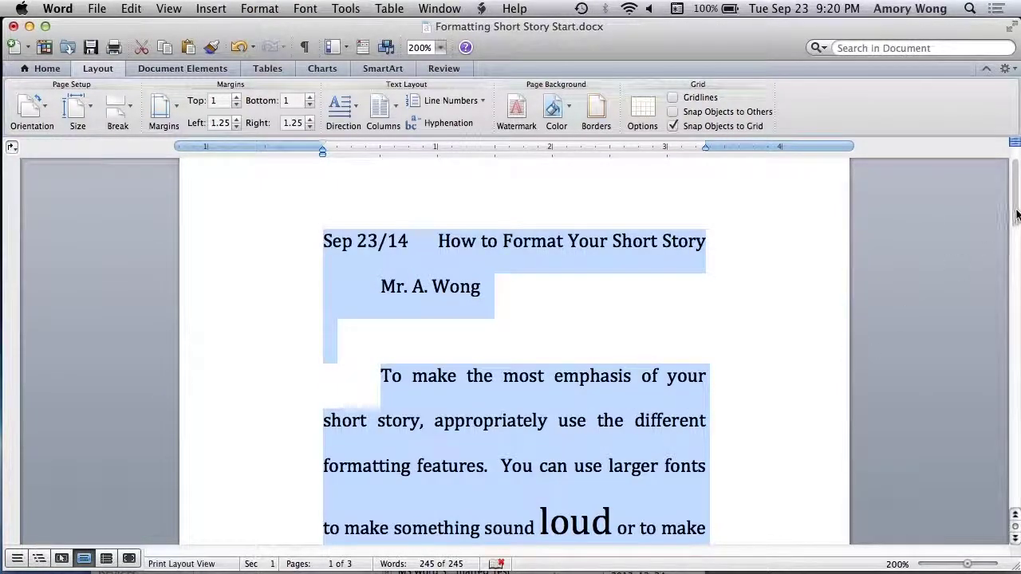
{"action": "left_click", "coordinate": [899, 268]}
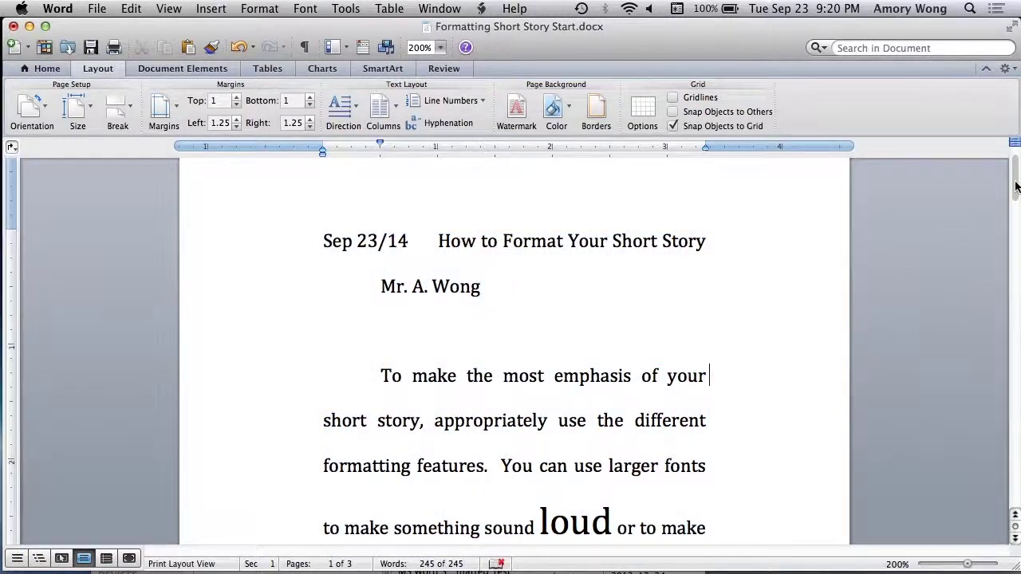
Copy the date, title and author heading above the story and paste it twice into the page header, on separate lines.
{"action": "left_click_drag", "start_coordinate": [1017, 183], "coordinate": [1018, 292]}
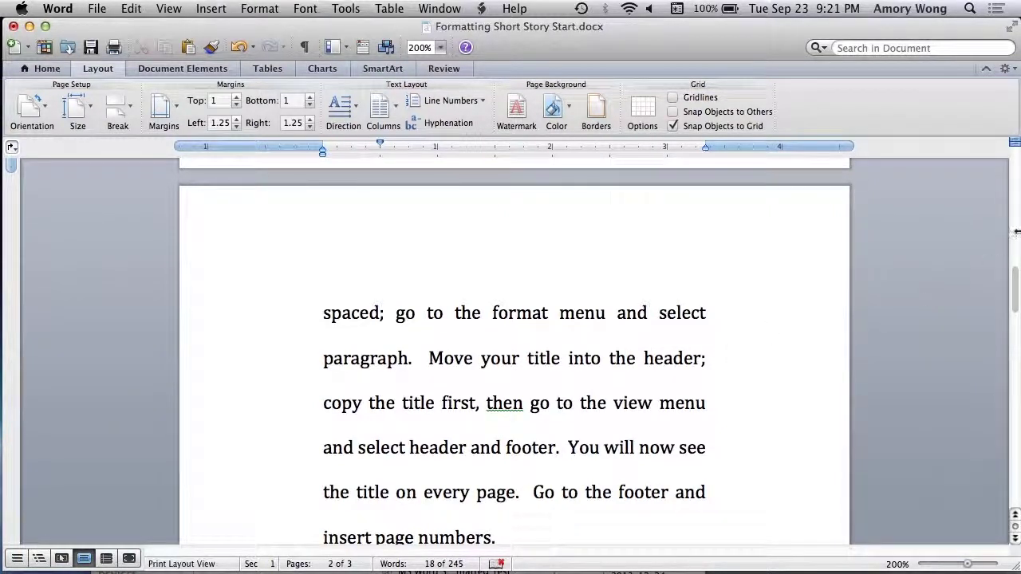
{"action": "left_click_drag", "start_coordinate": [1017, 289], "coordinate": [1017, 172]}
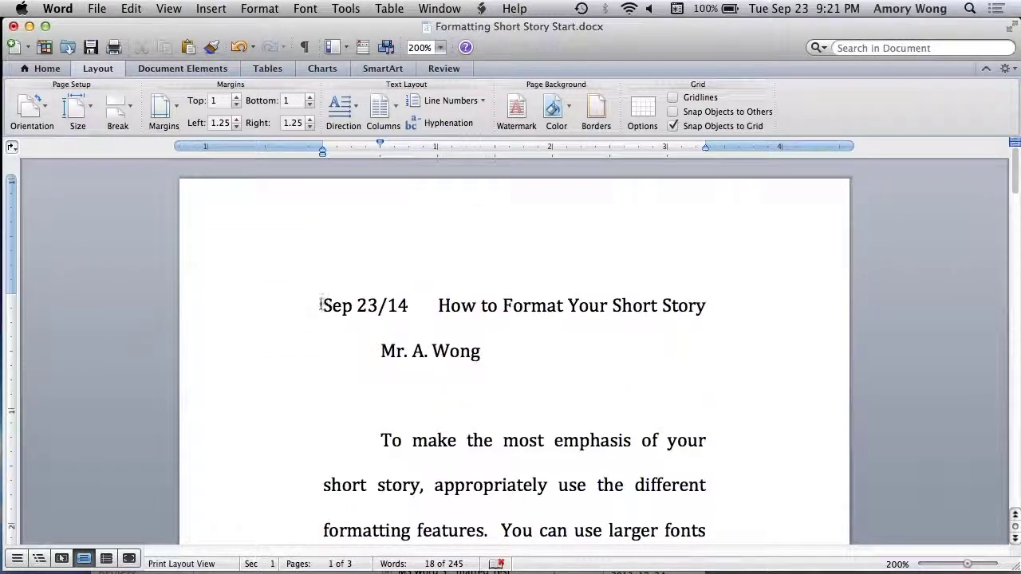
{"action": "left_click_drag", "start_coordinate": [321, 305], "coordinate": [477, 359]}
{"action": "key", "text": "super+c"}
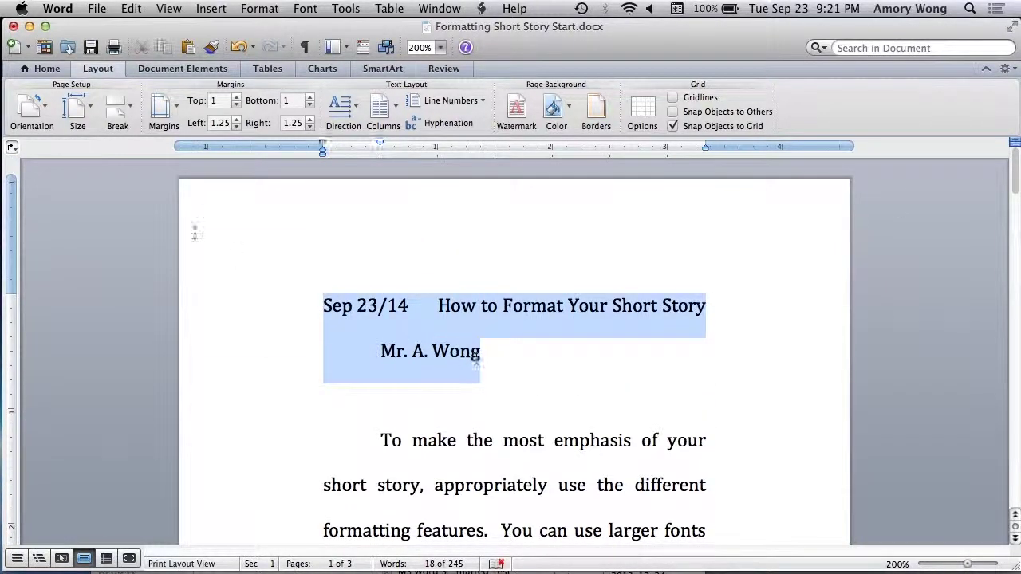
{"action": "left_click", "coordinate": [166, 9]}
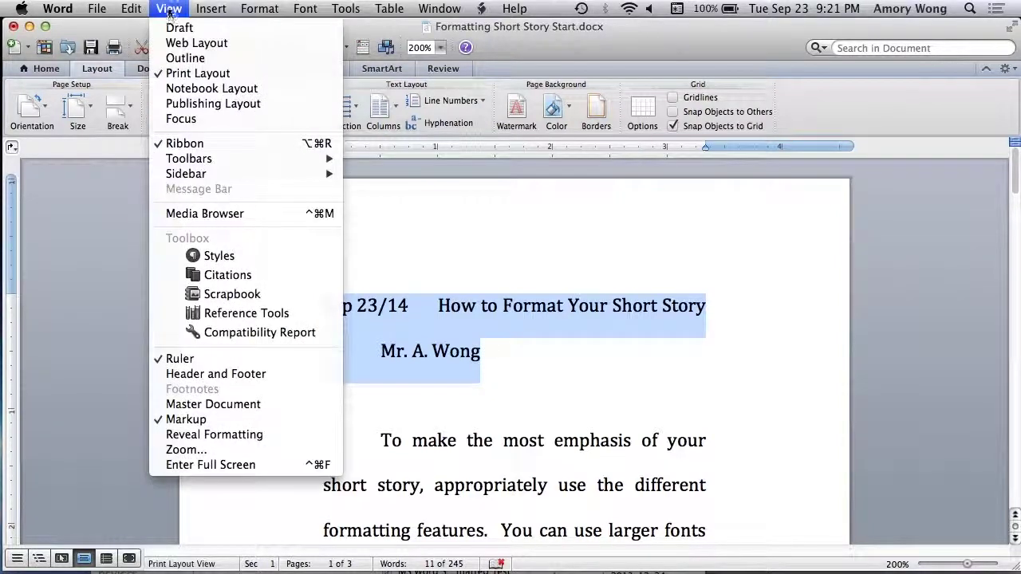
{"action": "left_click", "coordinate": [253, 373]}
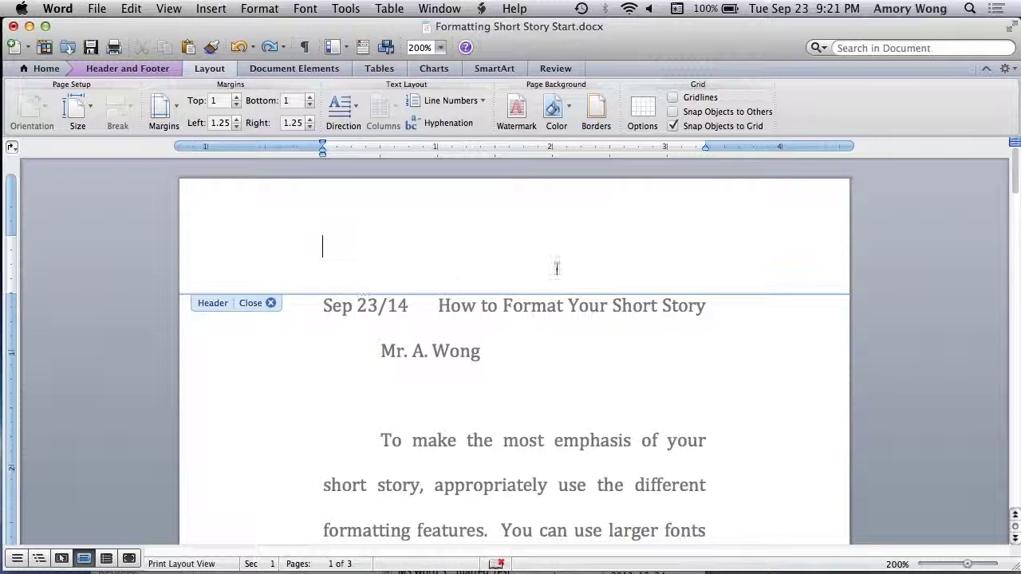
{"action": "key", "text": "super+v"}
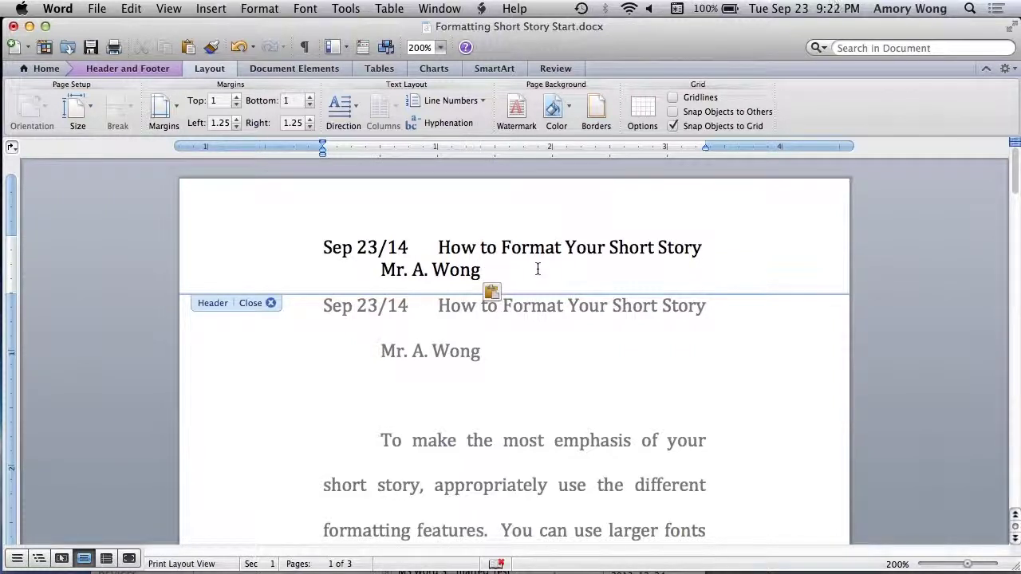
{"action": "key", "text": "Return"}
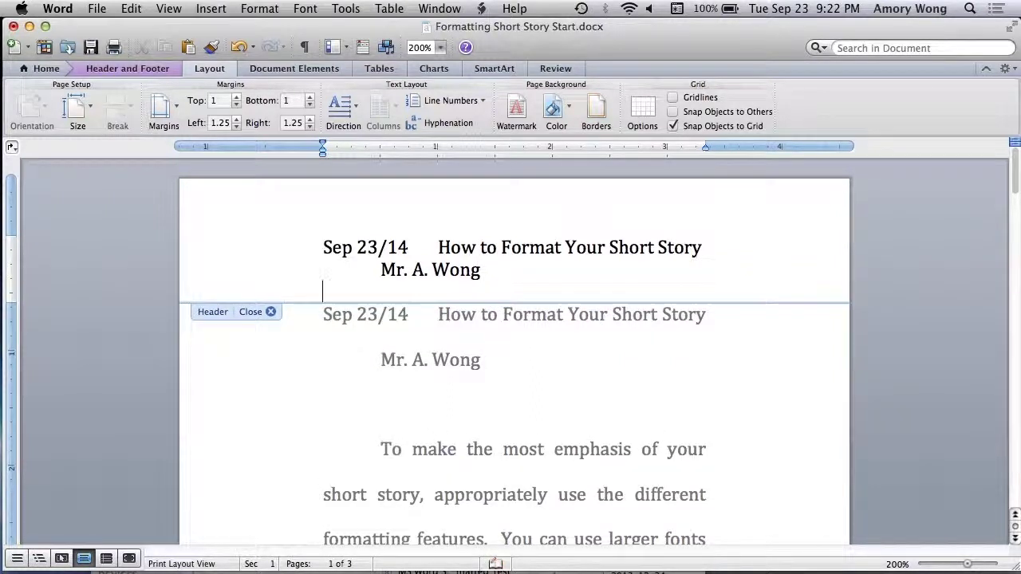
{"action": "key", "text": "super+v"}
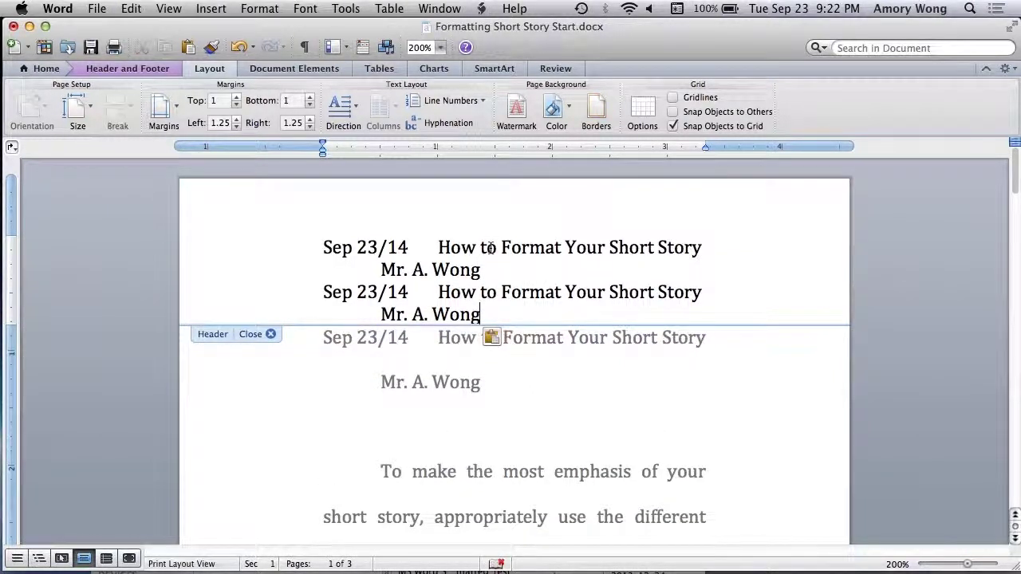
Delete the date and the author's name from the first header entry, keeping only the title "How to Format Your Short Story".
{"action": "left_click_drag", "start_coordinate": [408, 249], "coordinate": [323, 247]}
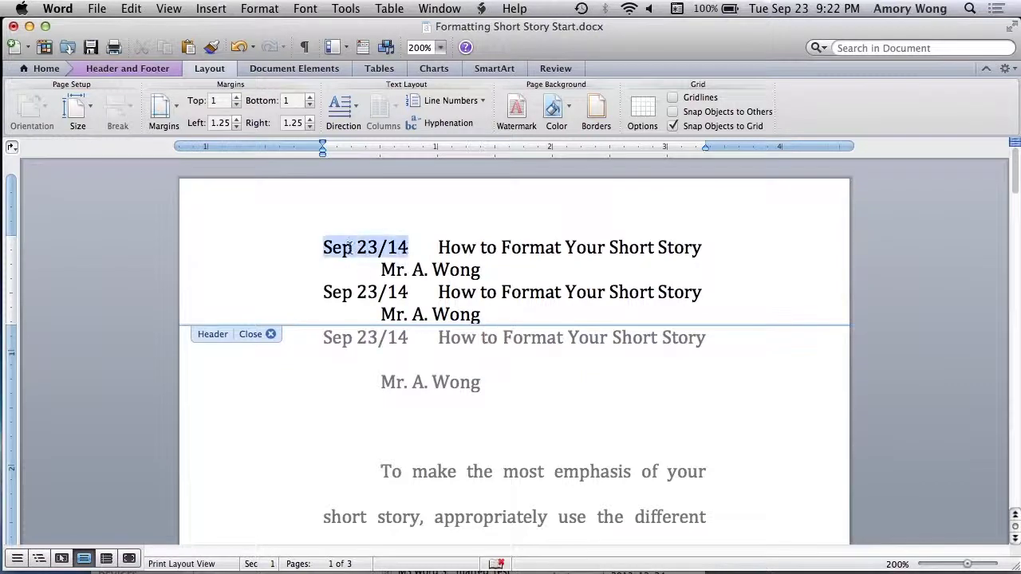
{"action": "key", "text": "BackSpace"}
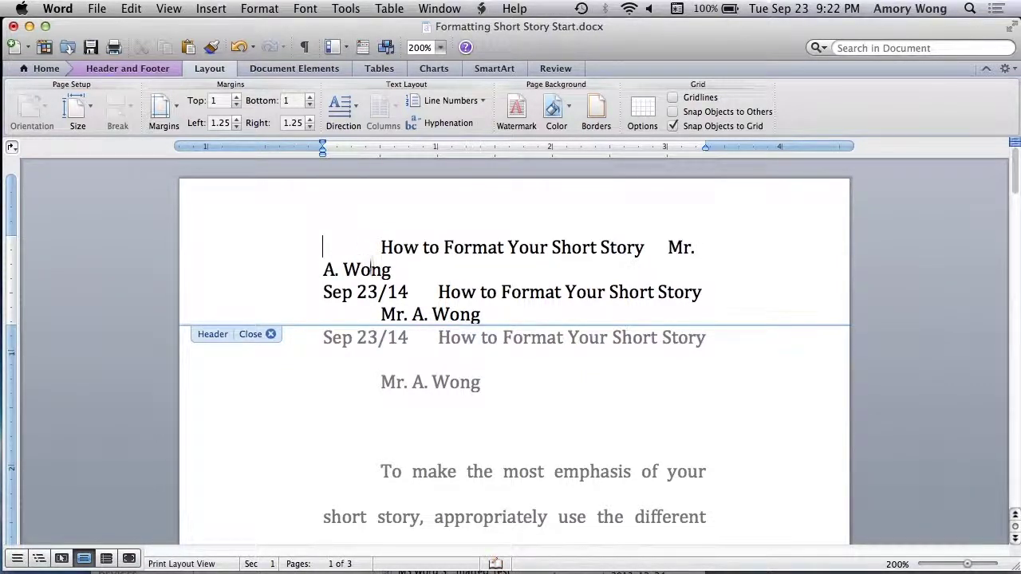
{"action": "left_click_drag", "start_coordinate": [390, 272], "coordinate": [326, 273]}
{"action": "key", "text": "BackSpace"}
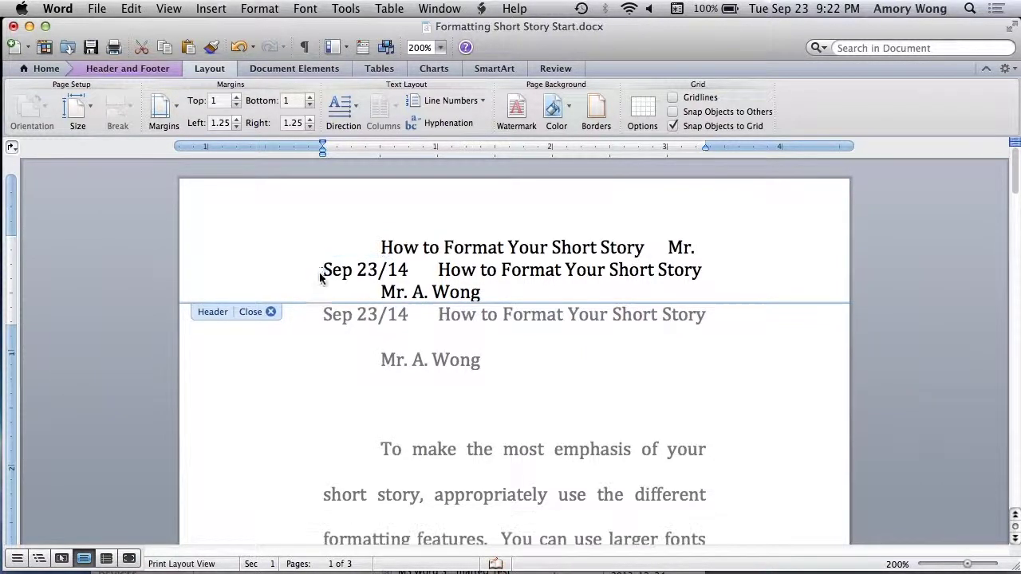
{"action": "key", "text": "BackSpace"}
{"action": "key", "text": "BackSpace"}
{"action": "key", "text": "BackSpace"}
{"action": "key", "text": "BackSpace"}
{"action": "key", "text": "BackSpace"}
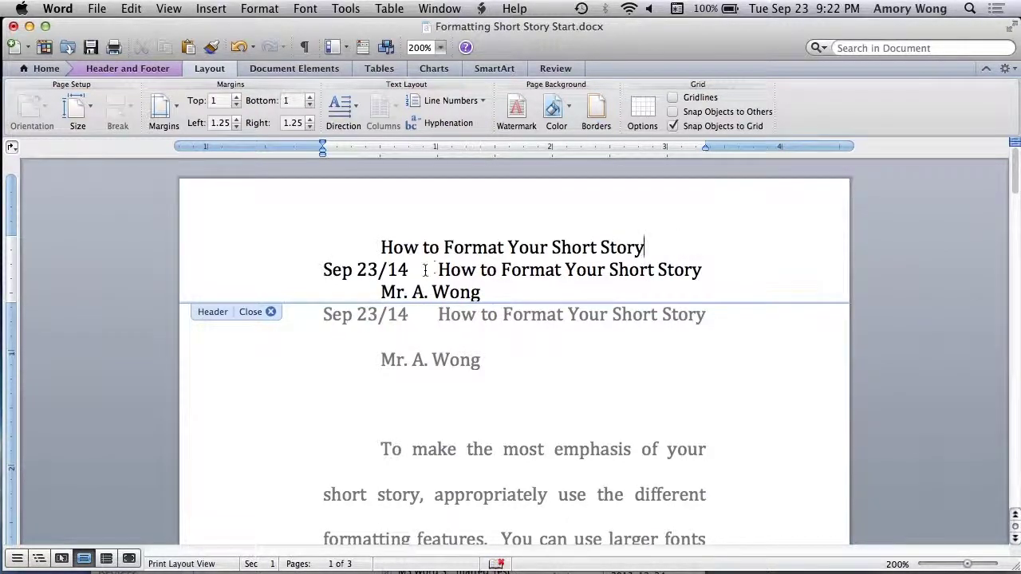
Delete the title and the surplus tab from the second header entry, keeping only the date and the author's name.
{"action": "left_click_drag", "start_coordinate": [438, 270], "coordinate": [694, 272]}
{"action": "key", "text": "BackSpace"}
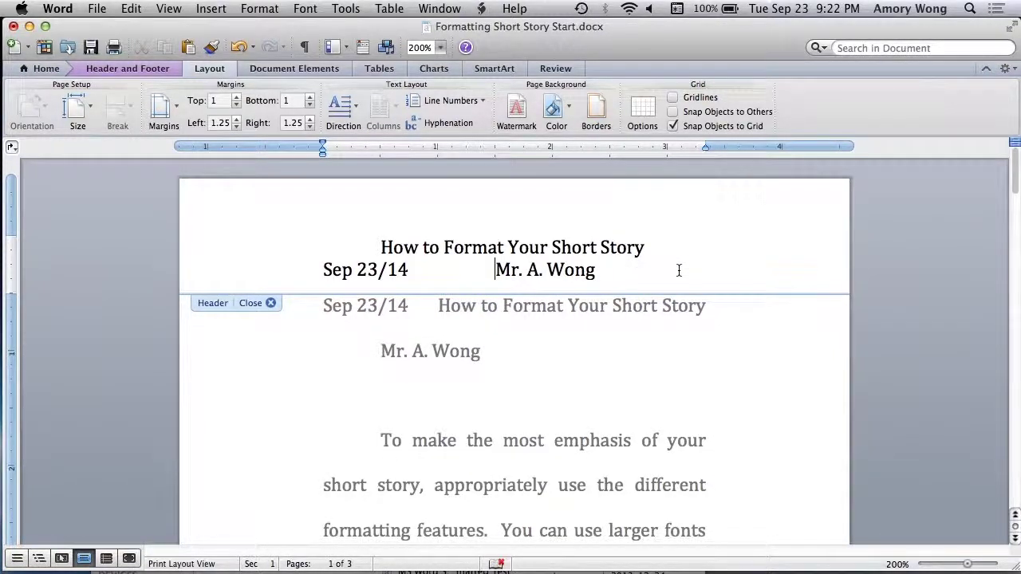
{"action": "key", "text": "Delete"}
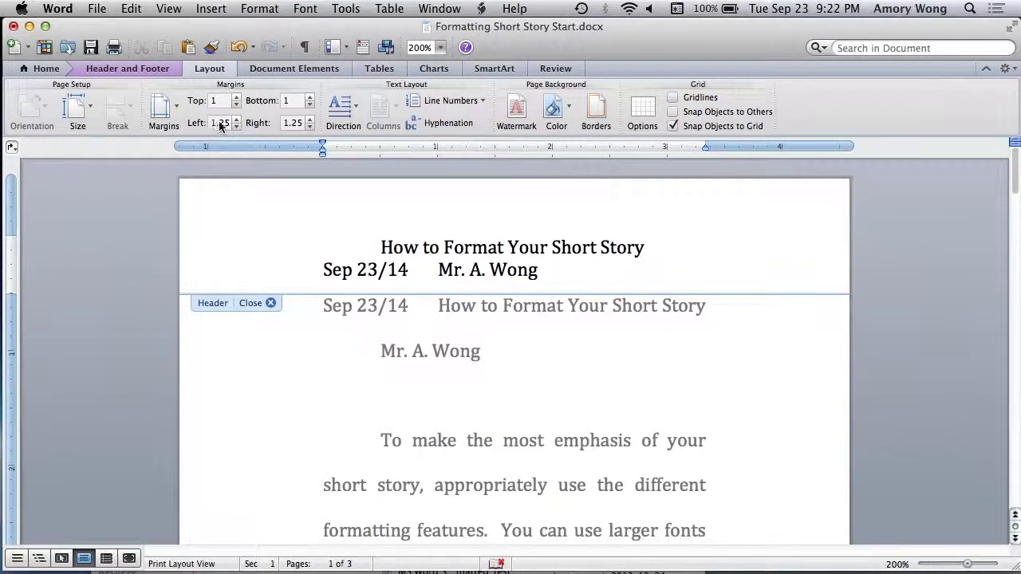
Set the document's left and right margins to 1 inch each.
{"action": "left_click", "coordinate": [213, 123]}
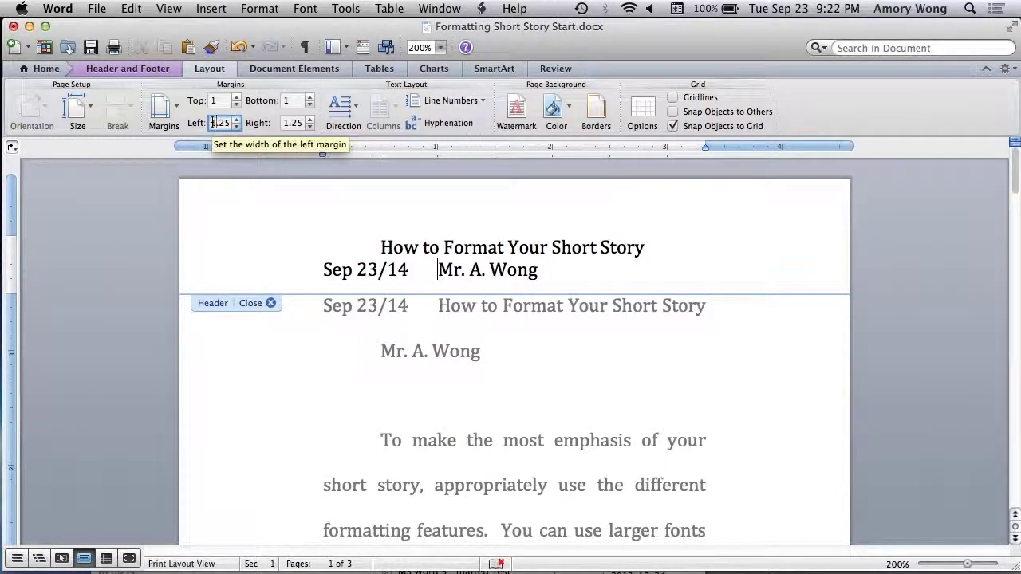
{"action": "double_click", "coordinate": [213, 124]}
{"action": "type", "text": "1"}
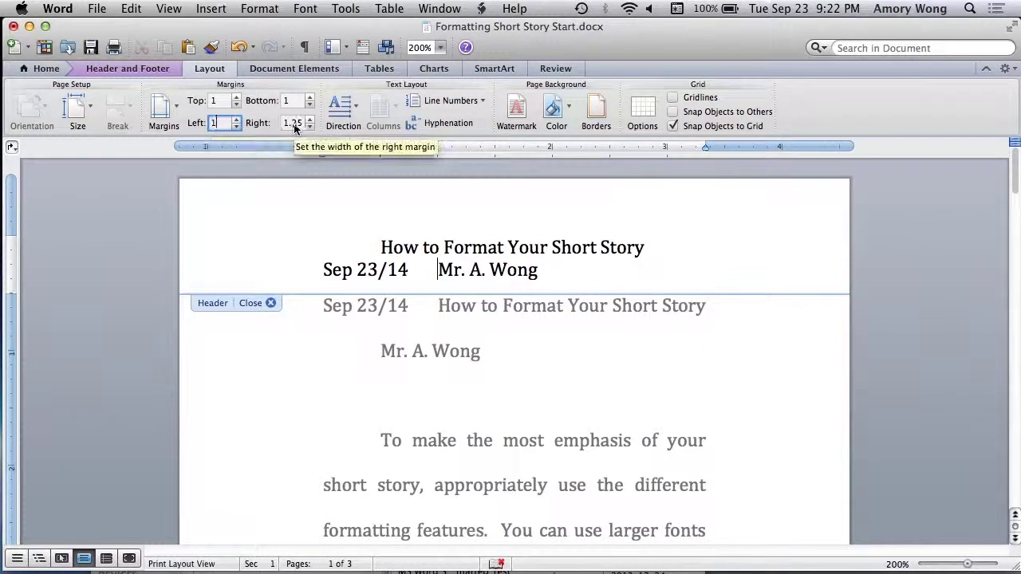
{"action": "double_click", "coordinate": [293, 123]}
{"action": "type", "text": "1"}
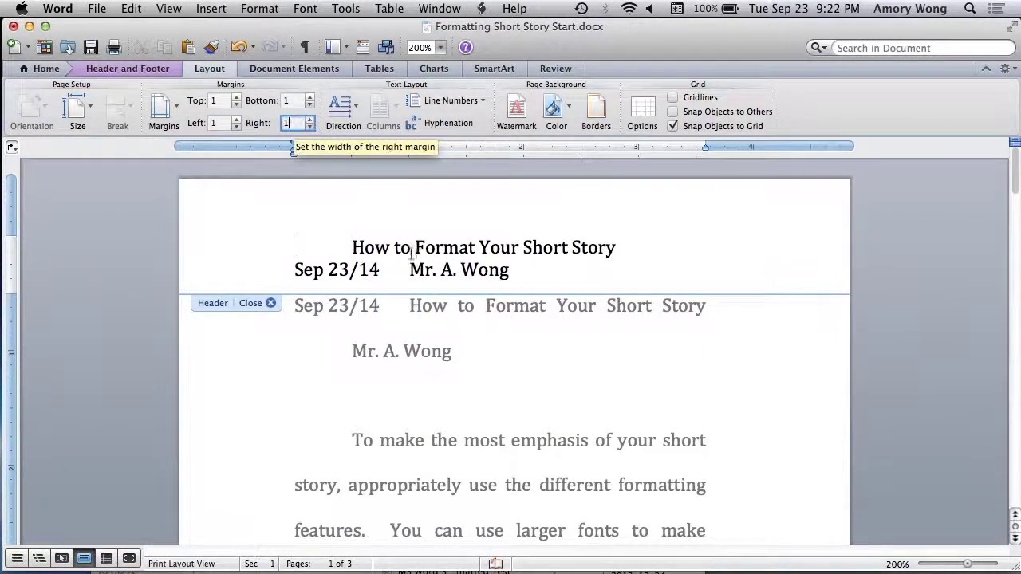
{"action": "key", "text": "Return"}
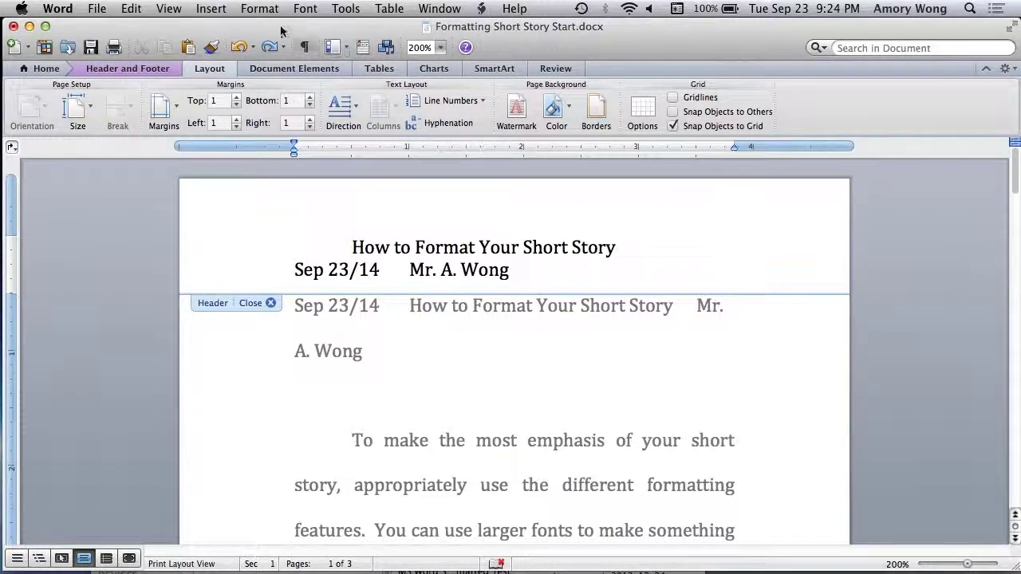
Add a center-aligned tab stop at 1.9" with no leader to the title line in the header.
{"action": "left_click", "coordinate": [259, 9]}
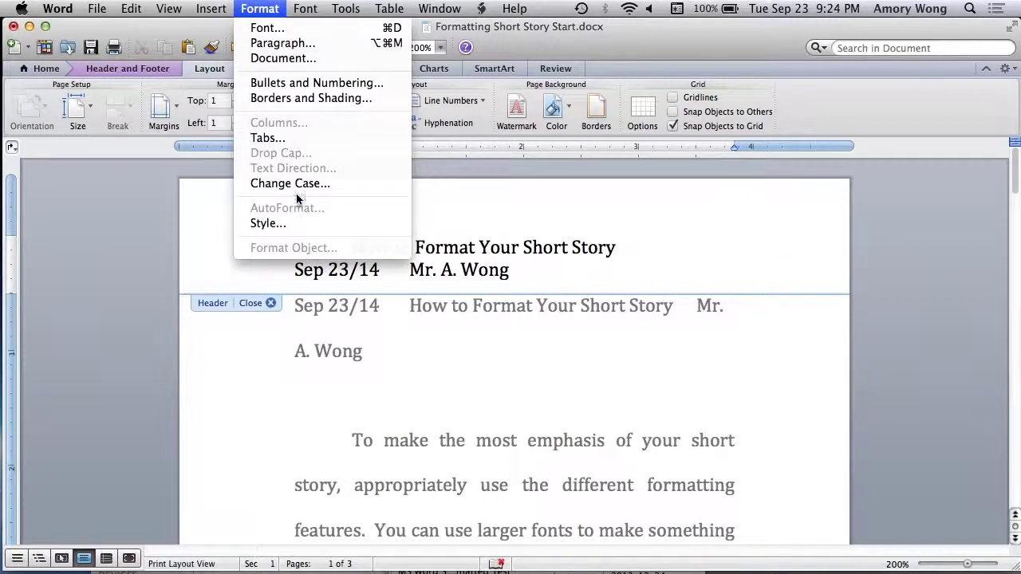
{"action": "left_click", "coordinate": [294, 139]}
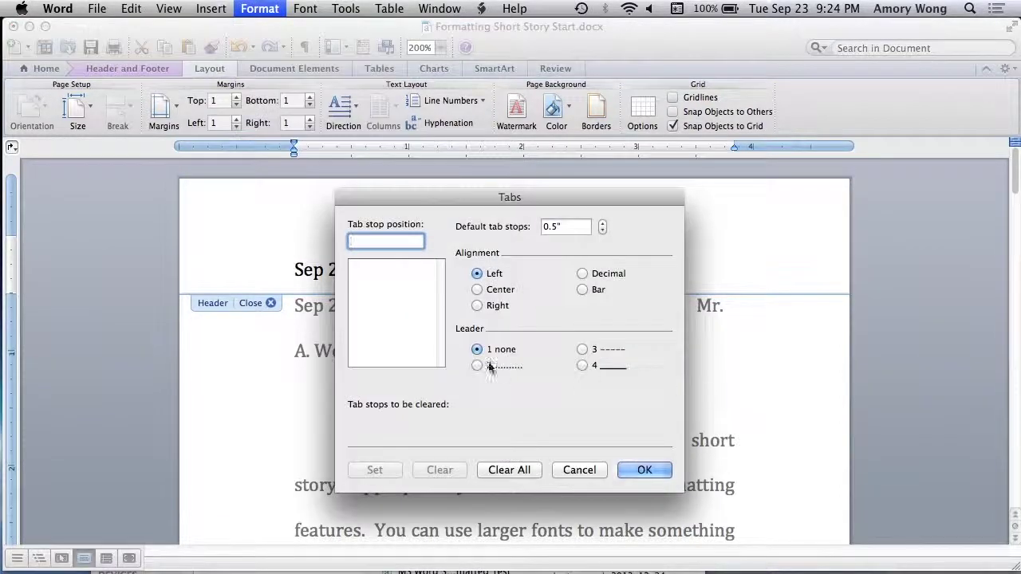
{"action": "left_click", "coordinate": [579, 232]}
{"action": "left_click", "coordinate": [360, 242]}
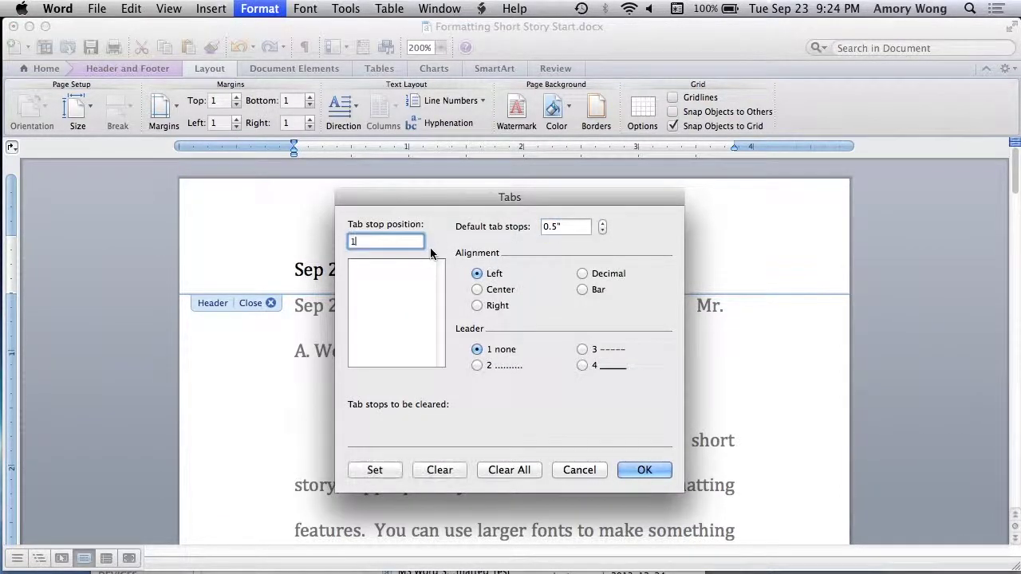
{"action": "type", "text": "1.9"}
{"action": "left_click", "coordinate": [477, 291]}
{"action": "left_click", "coordinate": [391, 472]}
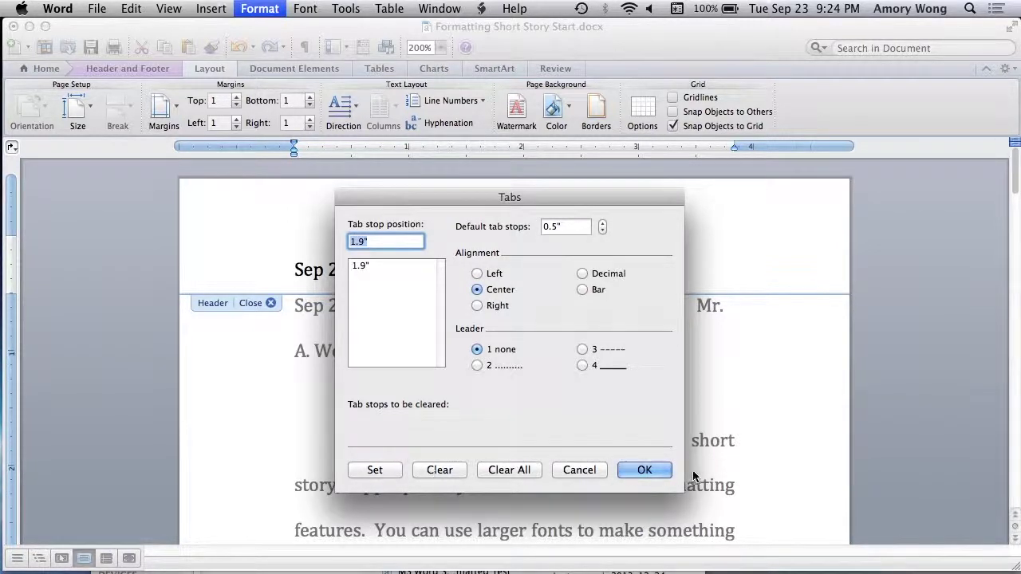
{"action": "left_click", "coordinate": [643, 470]}
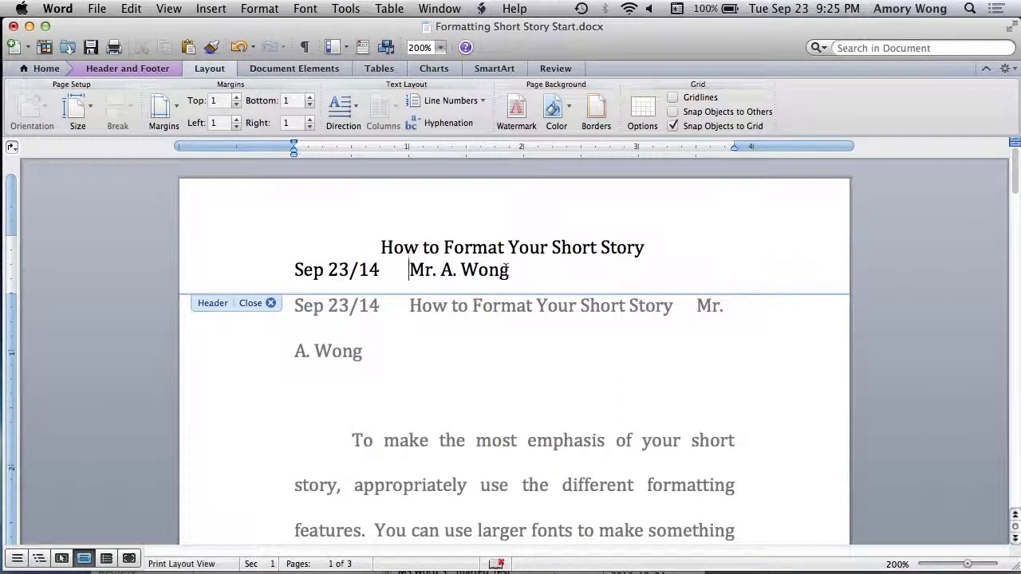
Add a right-aligned tab stop at 3.8" with no leader to the header line containing the date and author's name.
{"action": "left_click", "coordinate": [260, 6]}
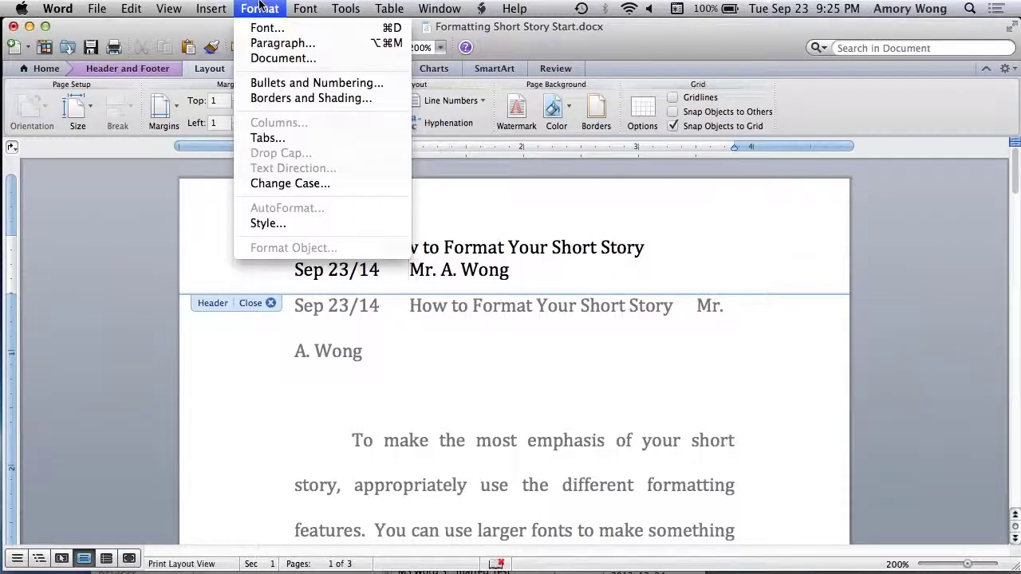
{"action": "left_click", "coordinate": [267, 138]}
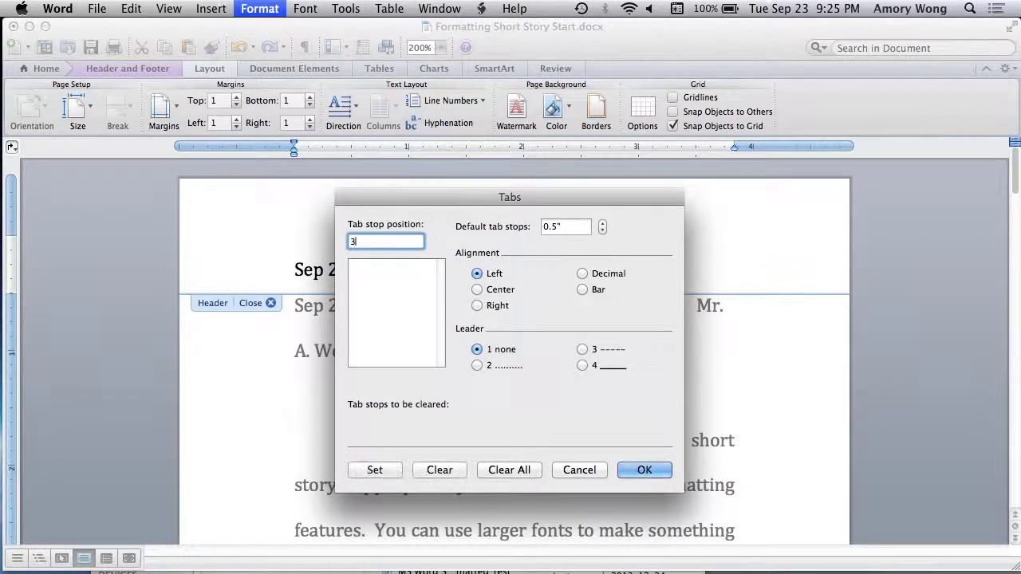
{"action": "type", "text": "3.8"}
{"action": "left_click", "coordinate": [479, 308]}
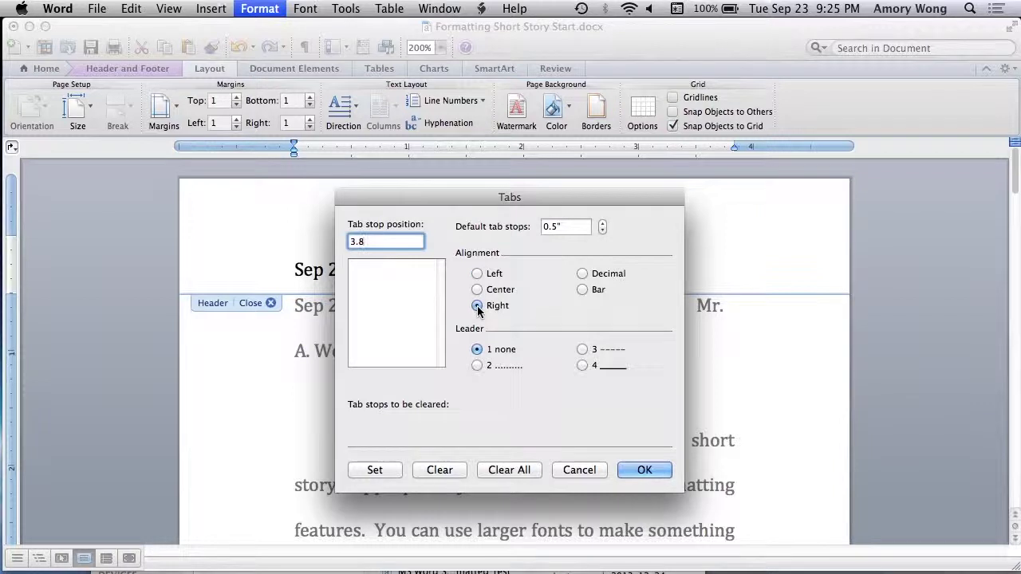
{"action": "left_click", "coordinate": [374, 470]}
{"action": "left_click", "coordinate": [644, 471]}
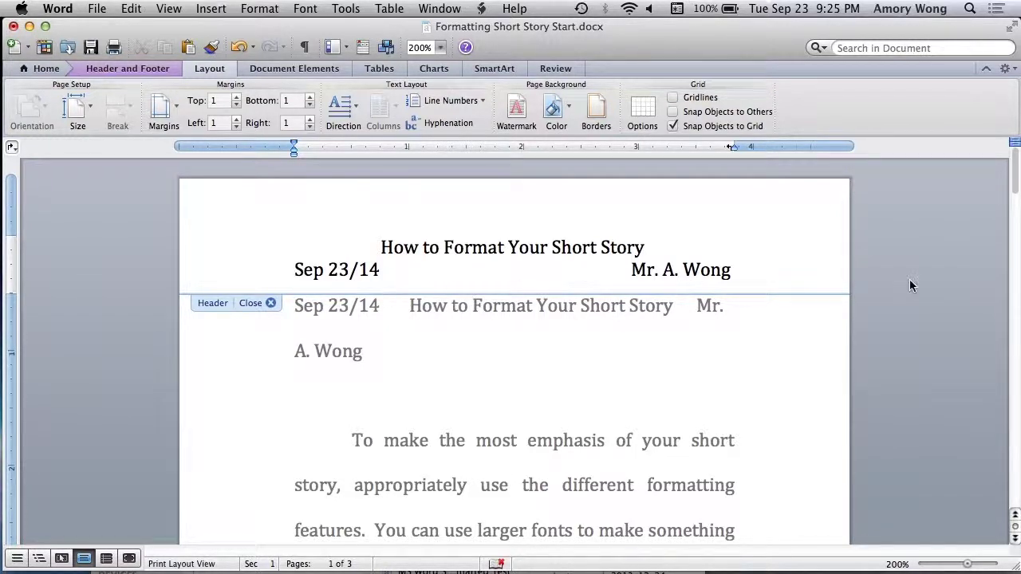
Insert right-aligned page numbers in the footer, shown on the first page too, and close the footer.
{"action": "left_click_drag", "start_coordinate": [1017, 177], "coordinate": [1017, 283]}
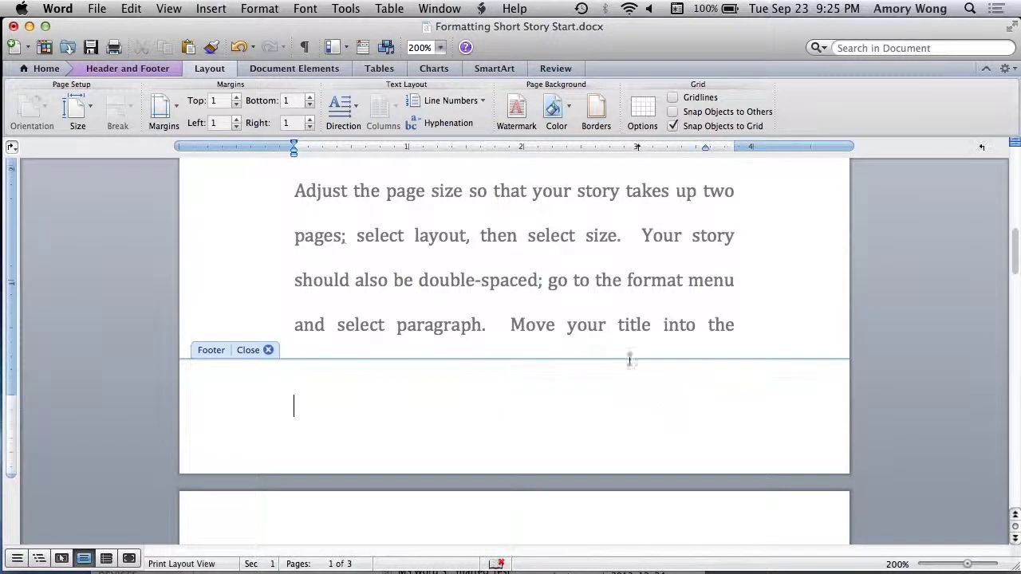
{"action": "left_click", "coordinate": [211, 9]}
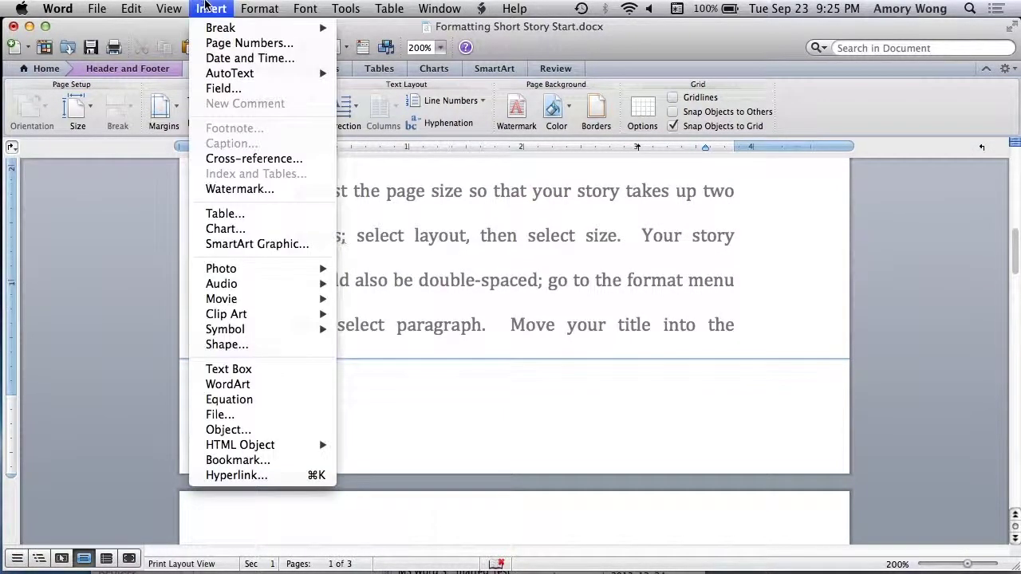
{"action": "left_click", "coordinate": [217, 45]}
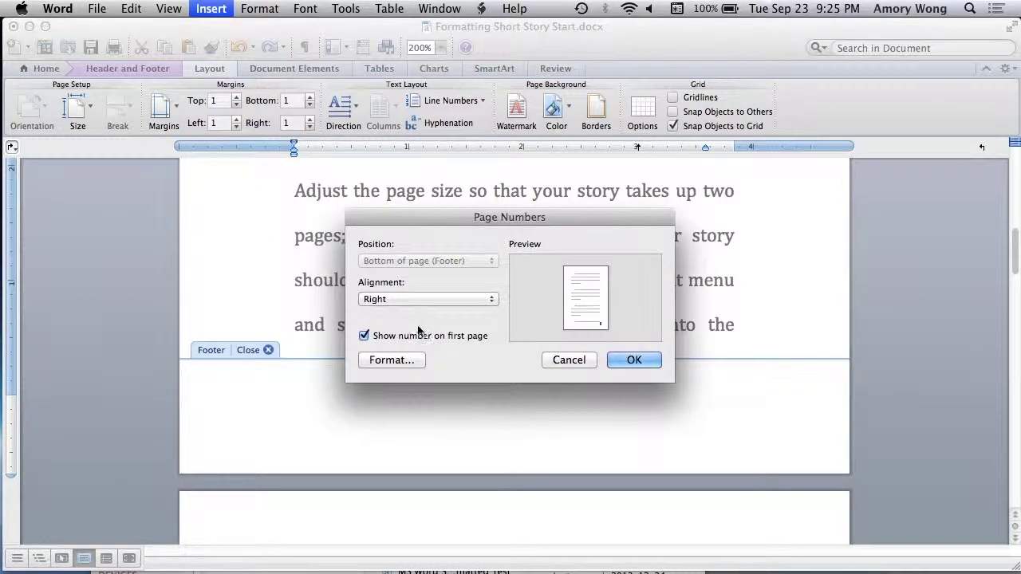
{"action": "left_click", "coordinate": [635, 360]}
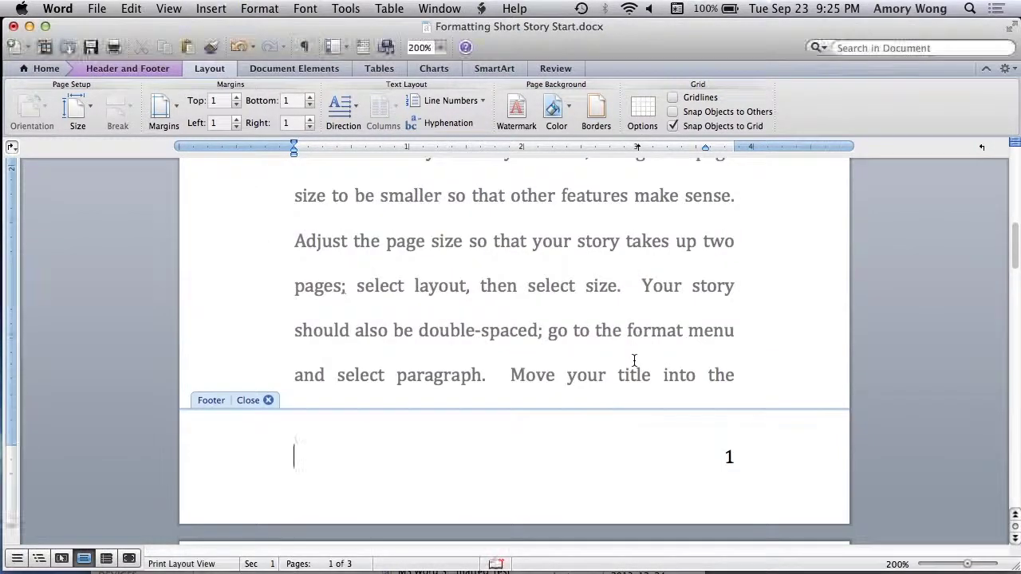
{"action": "left_click", "coordinate": [269, 400]}
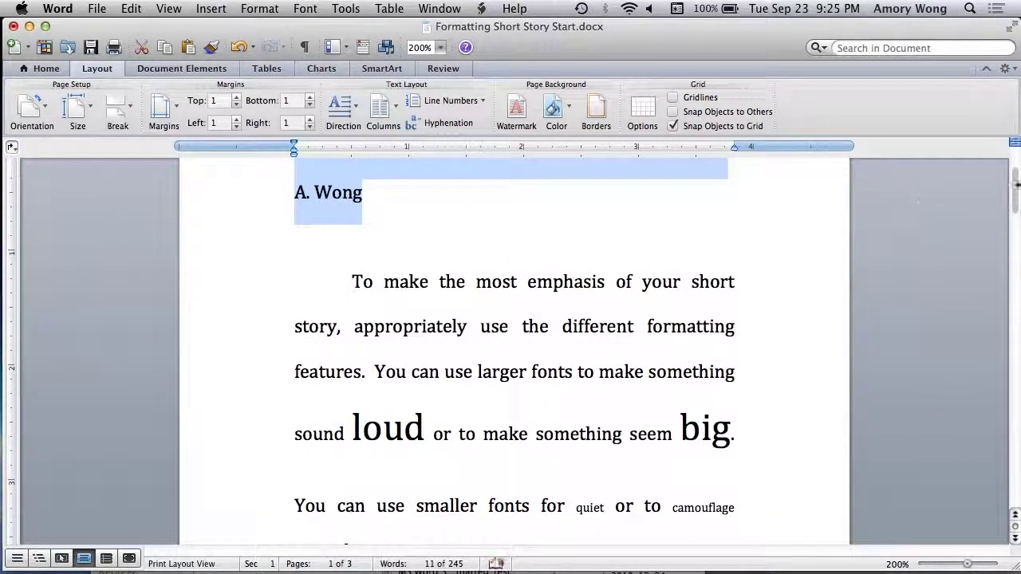
Delete the original date, title and author heading from the body, along with one blank line above the story.
{"action": "left_click_drag", "start_coordinate": [1015, 194], "coordinate": [1015, 178]}
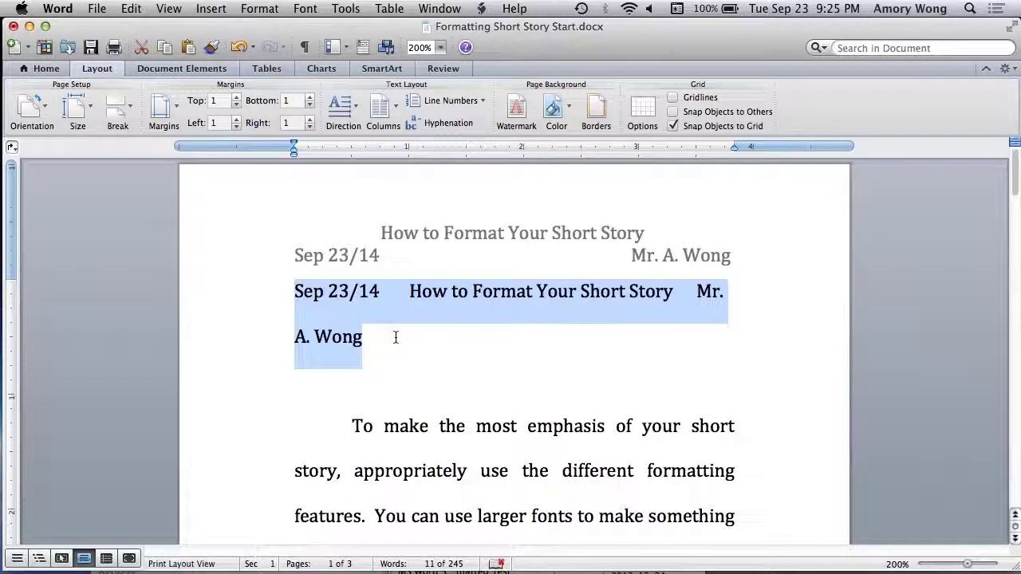
{"action": "key", "text": "BackSpace"}
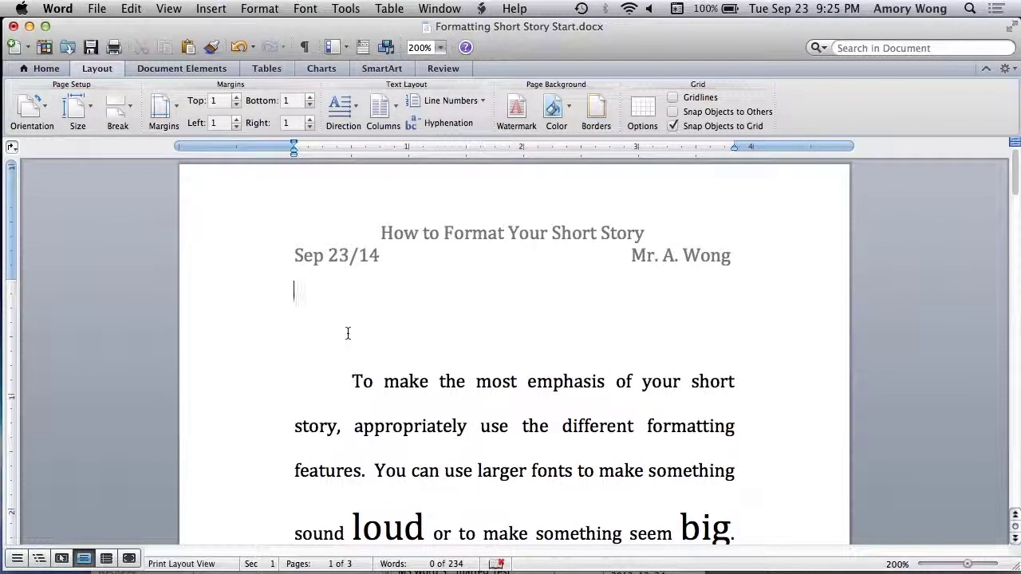
{"action": "left_click", "coordinate": [347, 333]}
{"action": "key", "text": "BackSpace"}
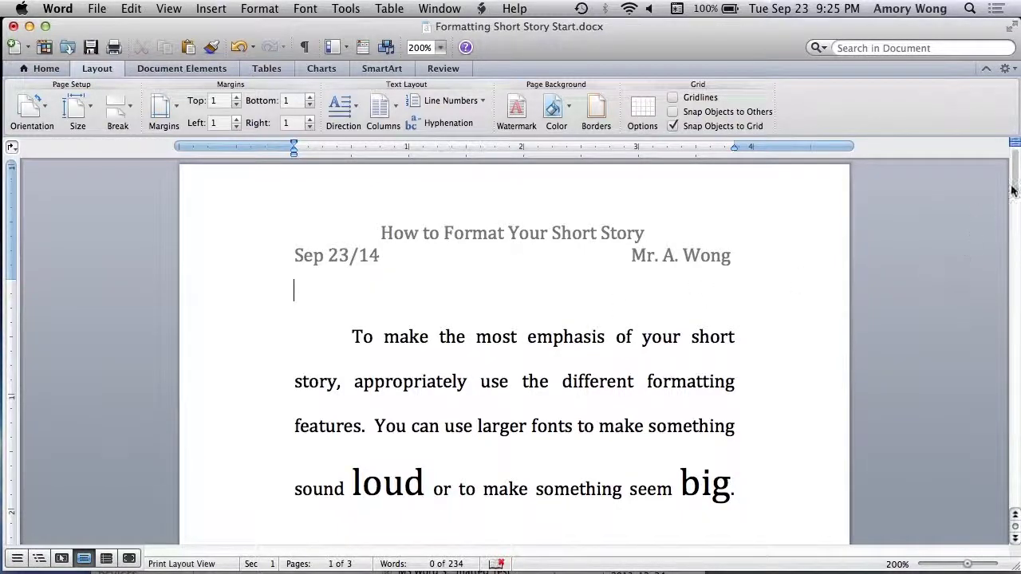
Colour the words "cold" and "sad" blue in the paragraph about using colour.
{"action": "left_click_drag", "start_coordinate": [1017, 184], "coordinate": [1018, 237]}
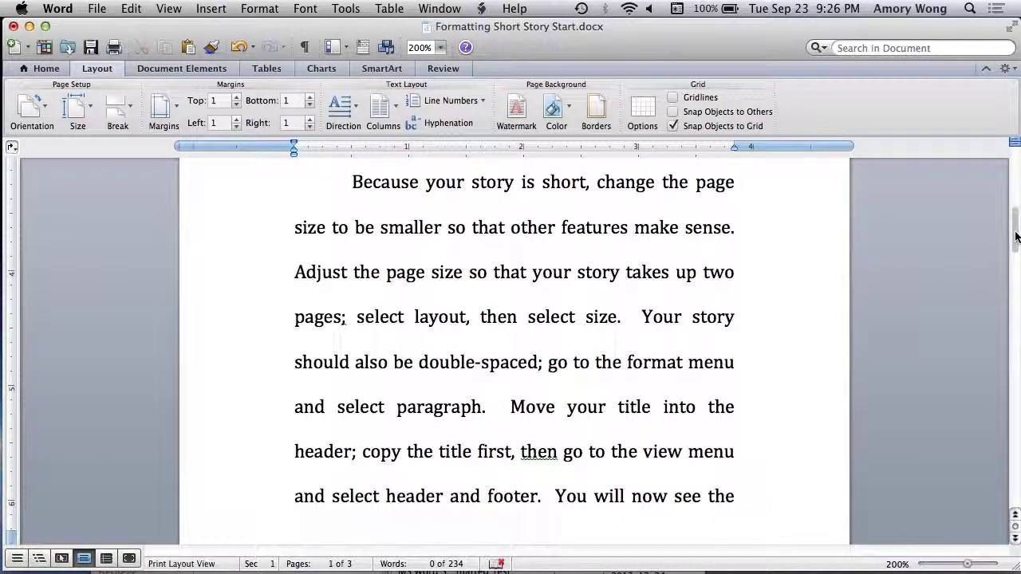
{"action": "left_click_drag", "start_coordinate": [1015, 237], "coordinate": [1015, 317]}
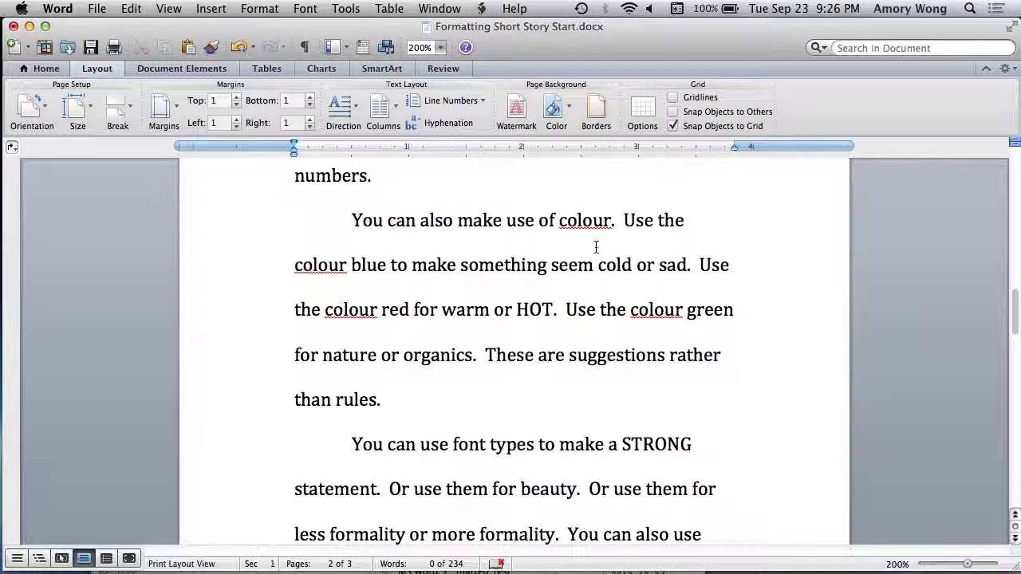
{"action": "left_click_drag", "start_coordinate": [600, 266], "coordinate": [632, 268]}
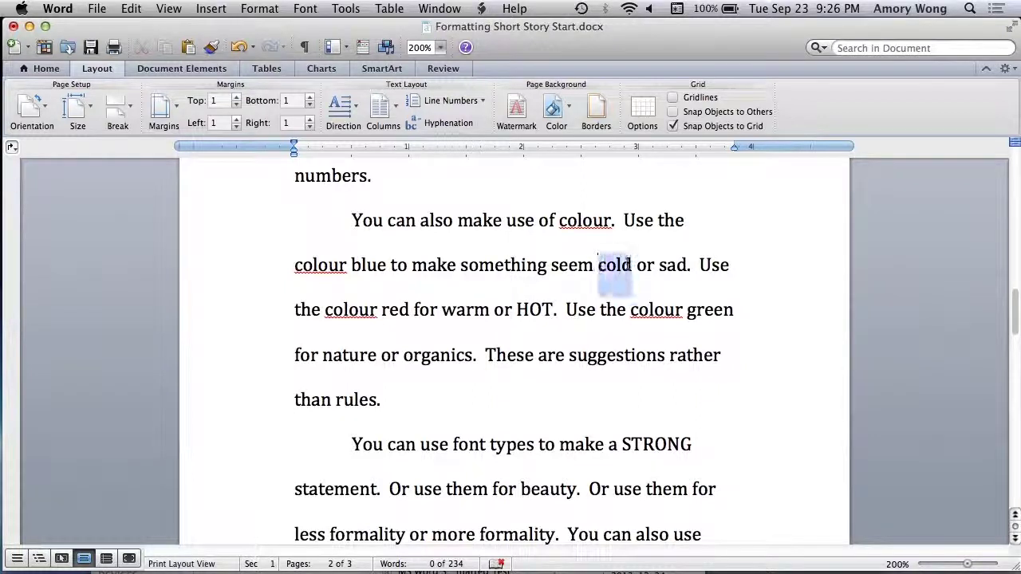
{"action": "left_click", "coordinate": [48, 68]}
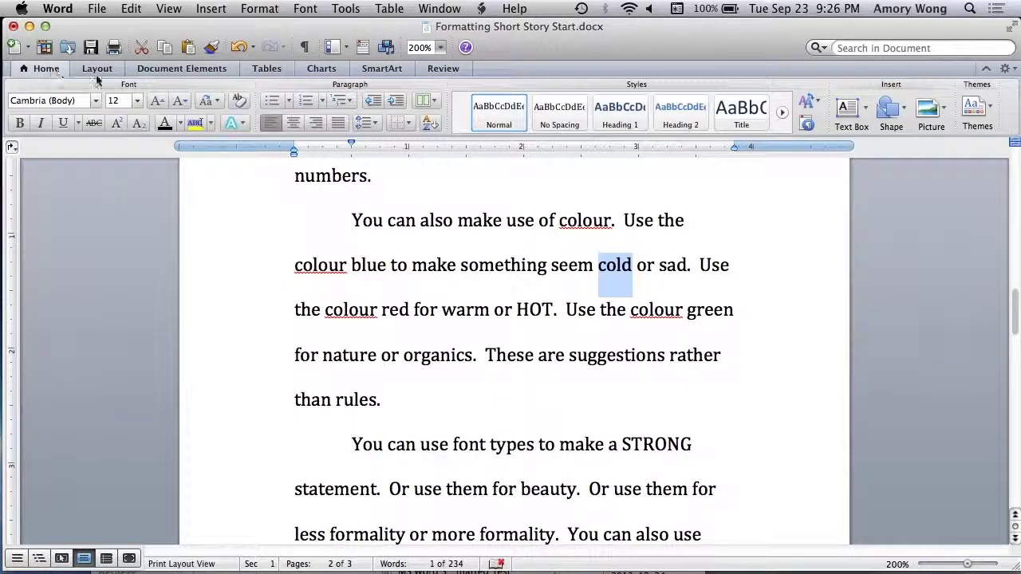
{"action": "left_click", "coordinate": [180, 123]}
{"action": "left_click", "coordinate": [229, 273]}
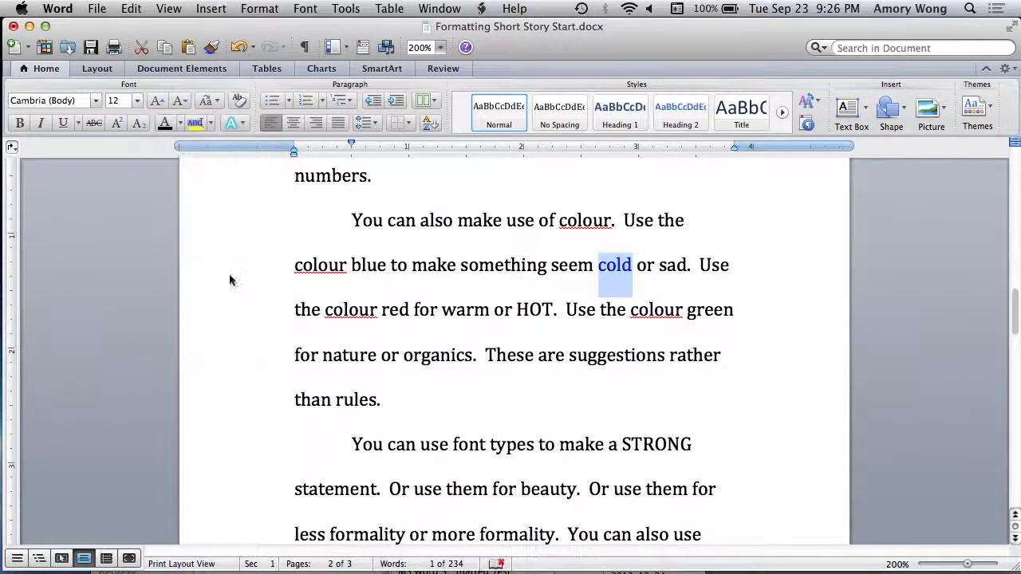
{"action": "double_click", "coordinate": [673, 265]}
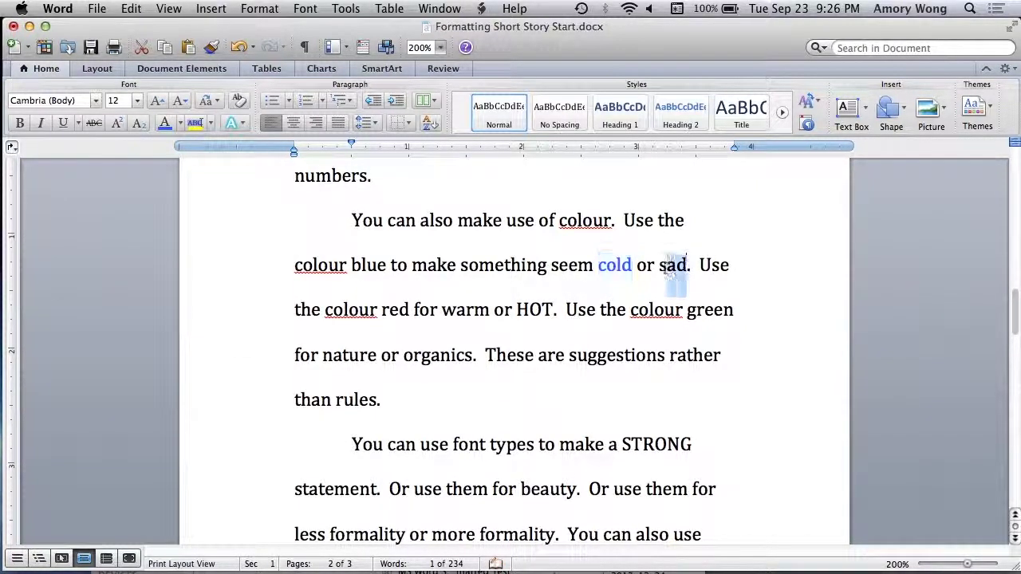
{"action": "left_click", "coordinate": [165, 124]}
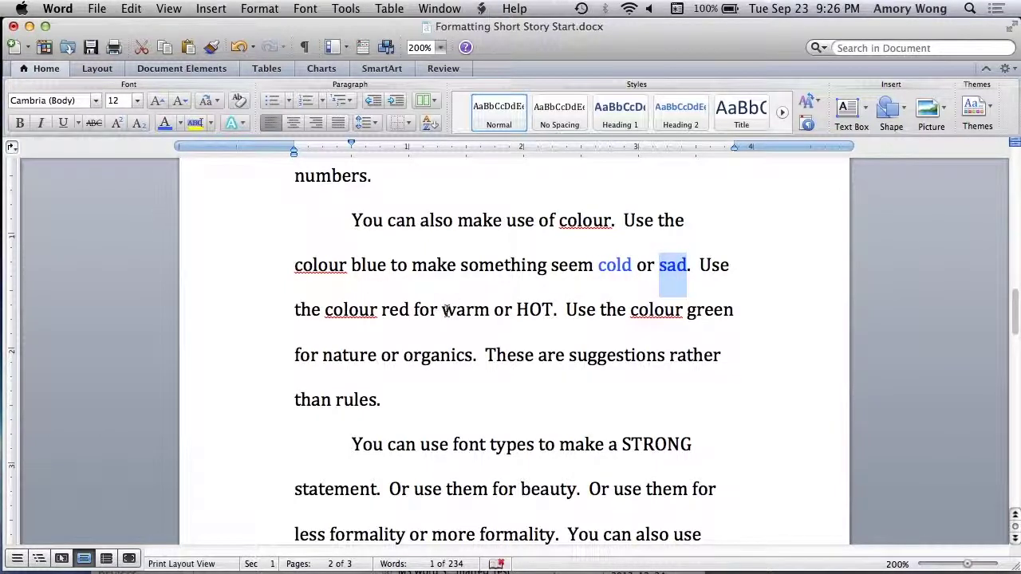
Colour the words "warm" and "HOT" red in the paragraph about using colour.
{"action": "left_click_drag", "start_coordinate": [443, 311], "coordinate": [485, 317]}
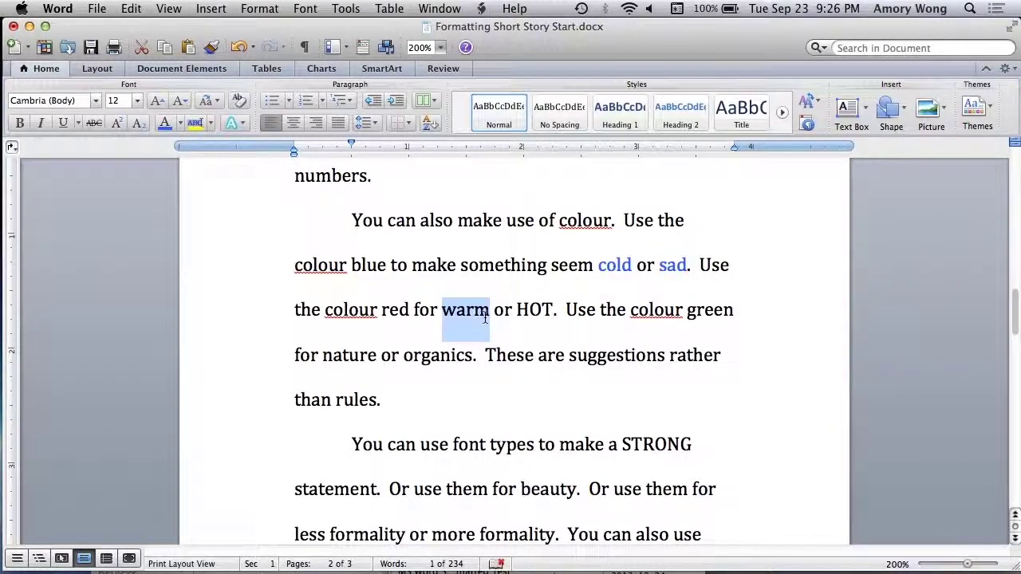
{"action": "left_click", "coordinate": [181, 123]}
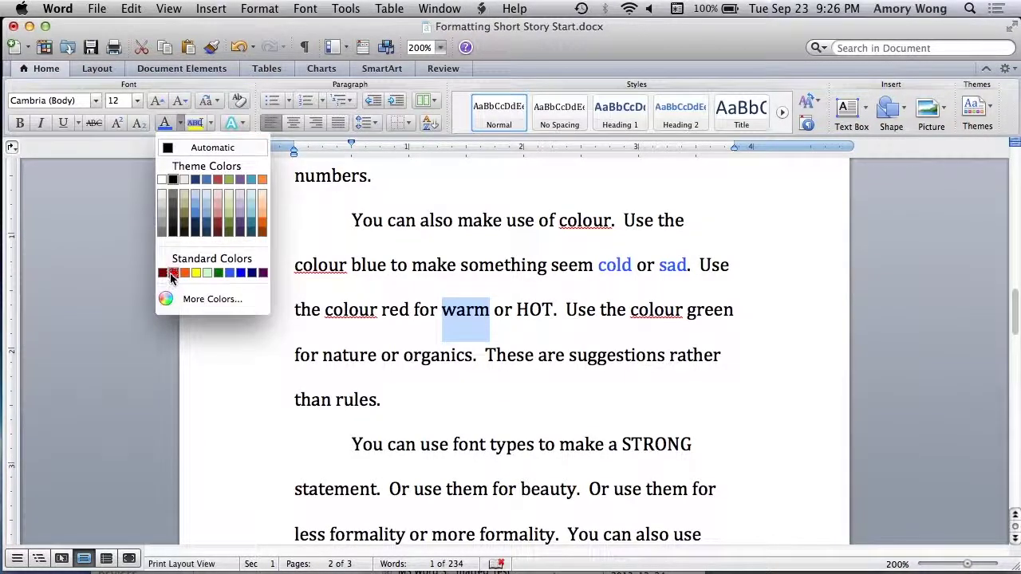
{"action": "left_click", "coordinate": [173, 272]}
{"action": "left_click_drag", "start_coordinate": [517, 311], "coordinate": [554, 312]}
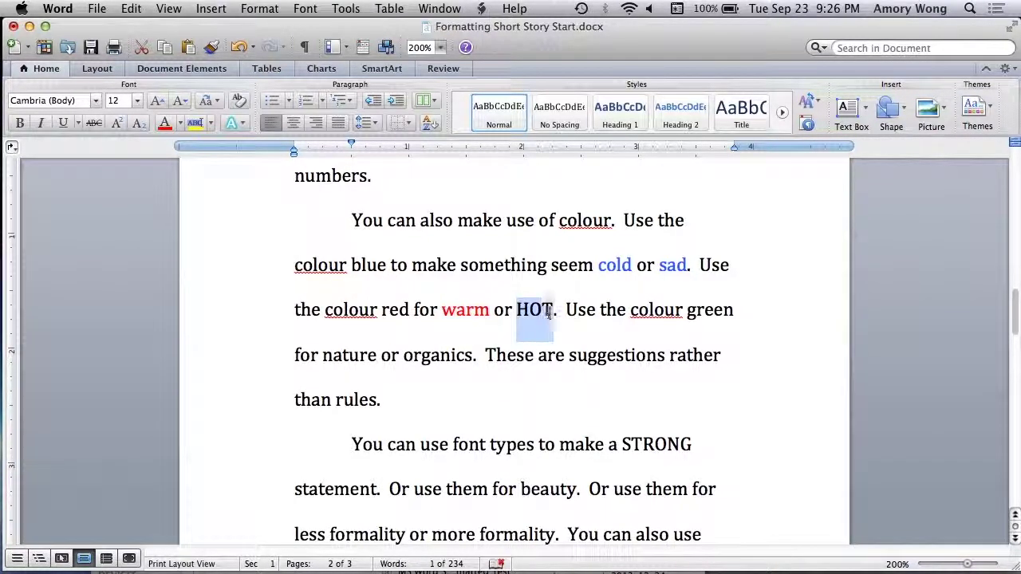
{"action": "left_click", "coordinate": [168, 125]}
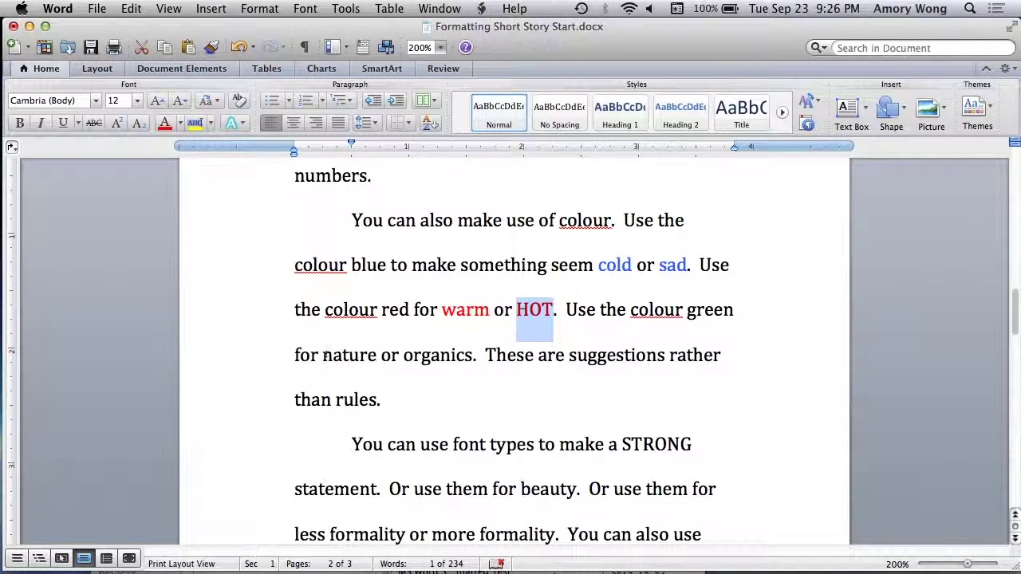
Colour the words "nature" and "organics" green in the paragraph about using colour.
{"action": "left_click_drag", "start_coordinate": [323, 355], "coordinate": [377, 360]}
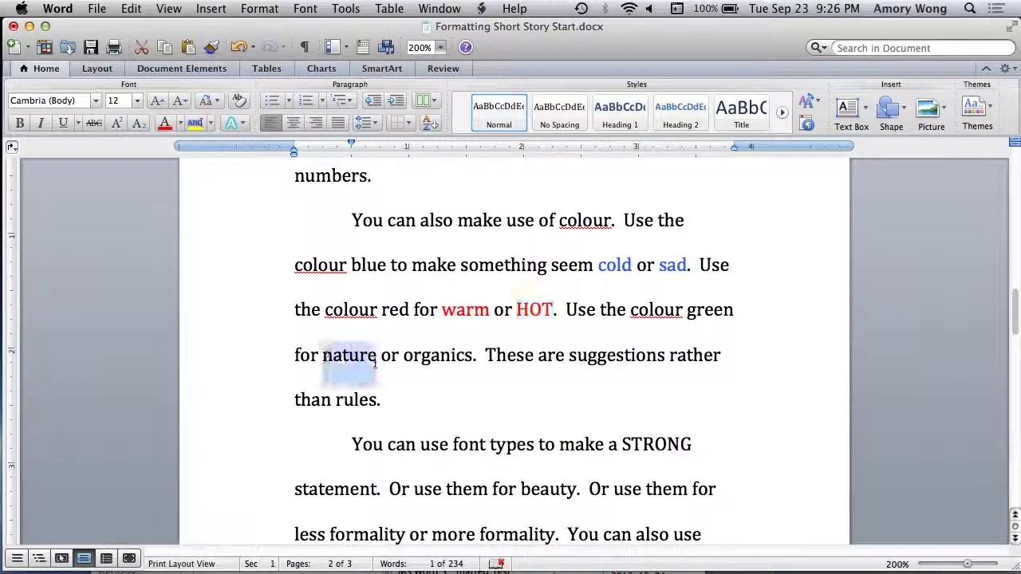
{"action": "left_click", "coordinate": [180, 123]}
{"action": "left_click", "coordinate": [220, 272]}
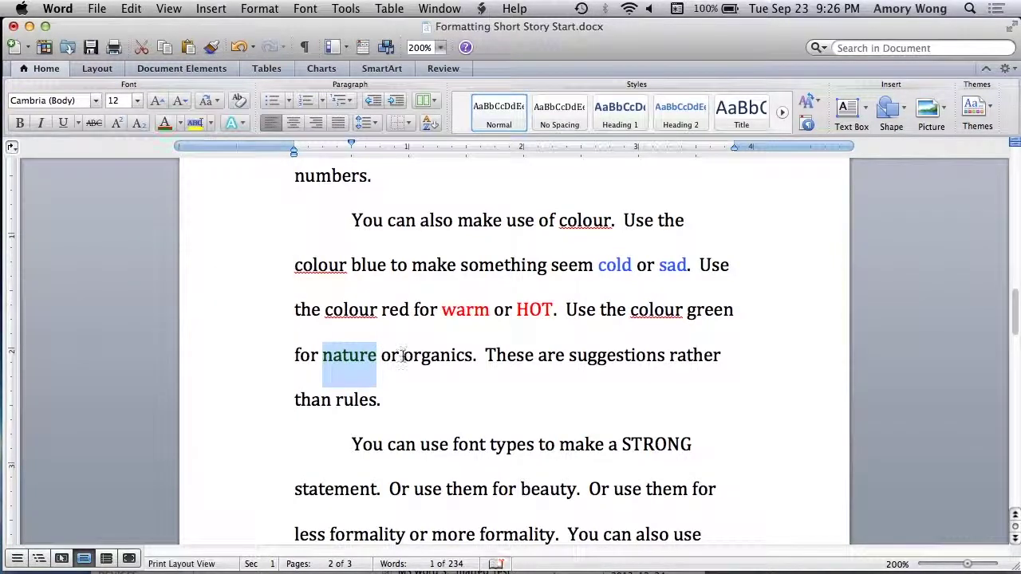
{"action": "left_click_drag", "start_coordinate": [403, 355], "coordinate": [475, 372]}
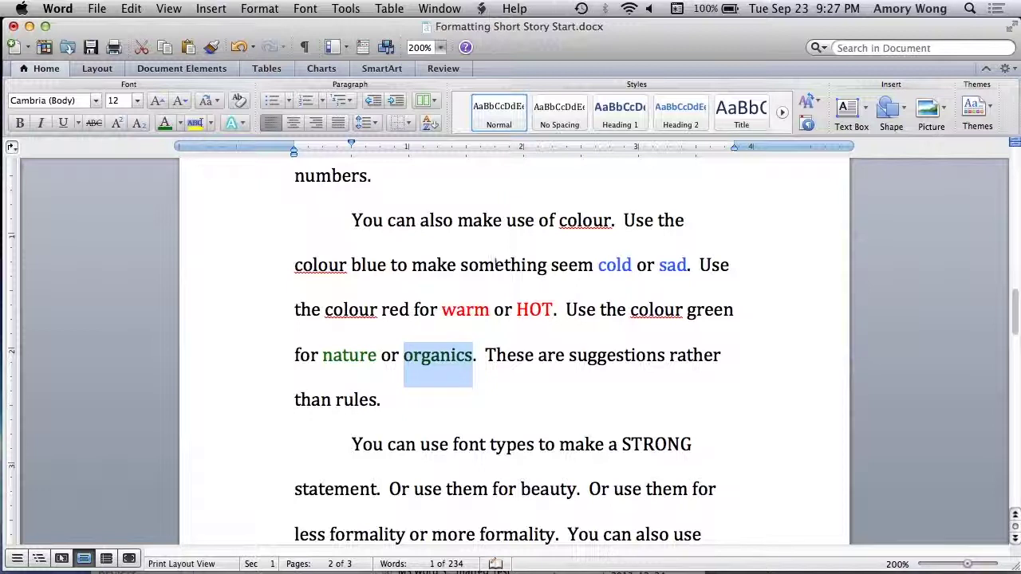
{"action": "left_click", "coordinate": [602, 399]}
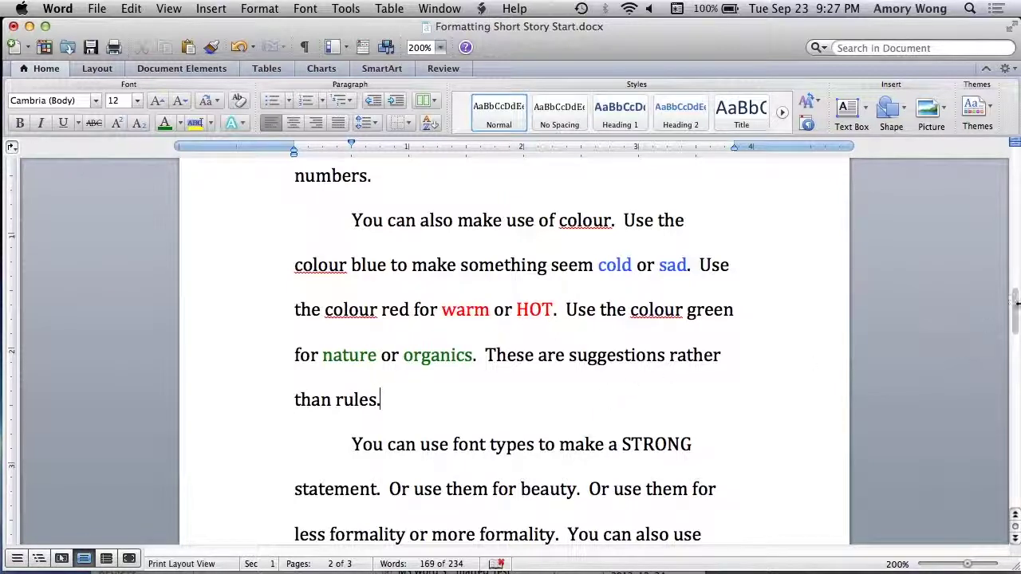
Set the word "STRONG" in the font types paragraph to the Rockwell Extra Bold font.
{"action": "left_click_drag", "start_coordinate": [1017, 314], "coordinate": [1017, 337]}
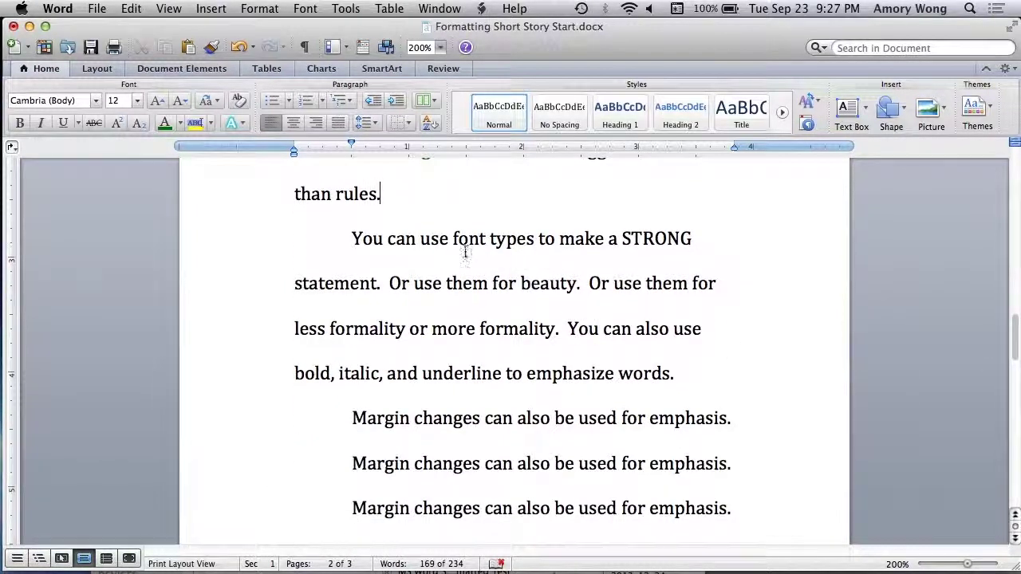
{"action": "left_click_drag", "start_coordinate": [623, 239], "coordinate": [692, 245]}
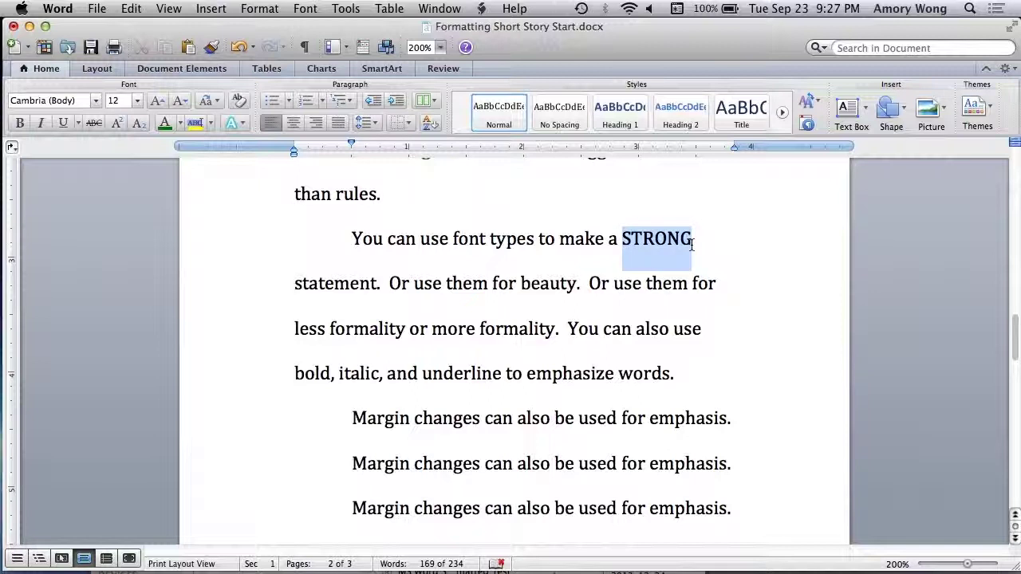
{"action": "left_click", "coordinate": [96, 104]}
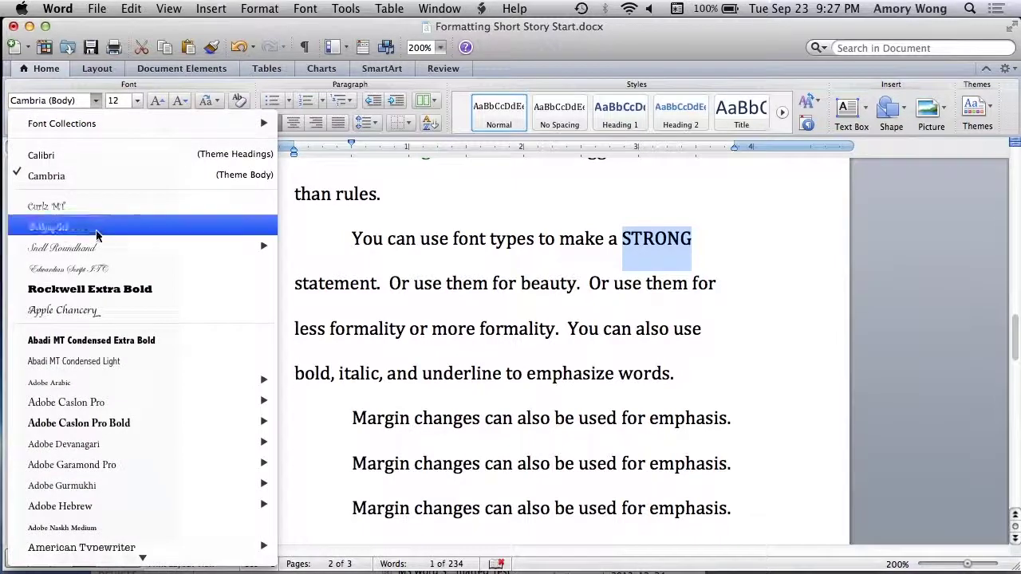
{"action": "left_click", "coordinate": [94, 292]}
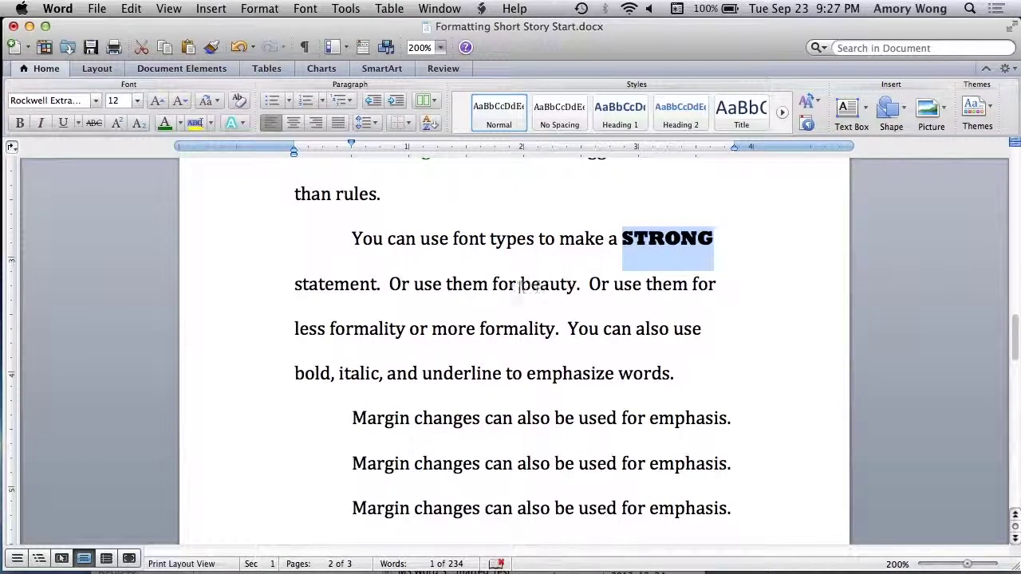
Set the word "beauty" in the font types paragraph to Edwardian Script ITC at size 16.
{"action": "left_click_drag", "start_coordinate": [520, 285], "coordinate": [563, 289]}
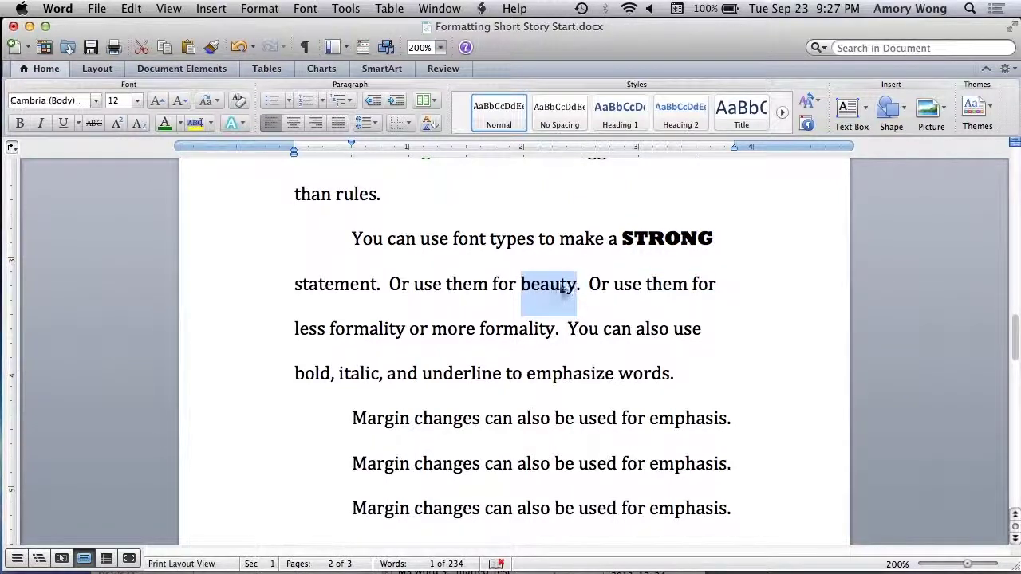
{"action": "left_click", "coordinate": [96, 101]}
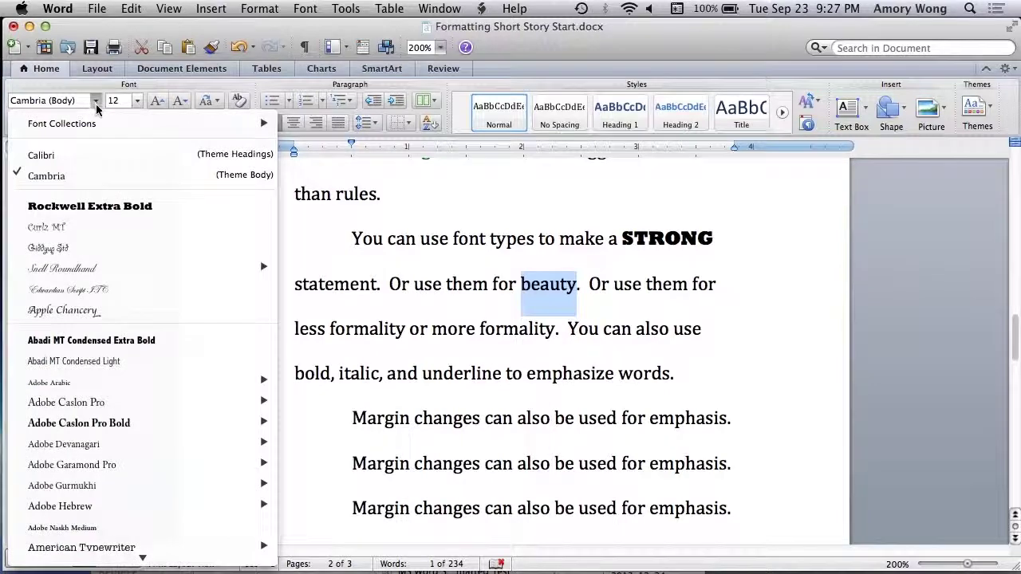
{"action": "left_click", "coordinate": [138, 293]}
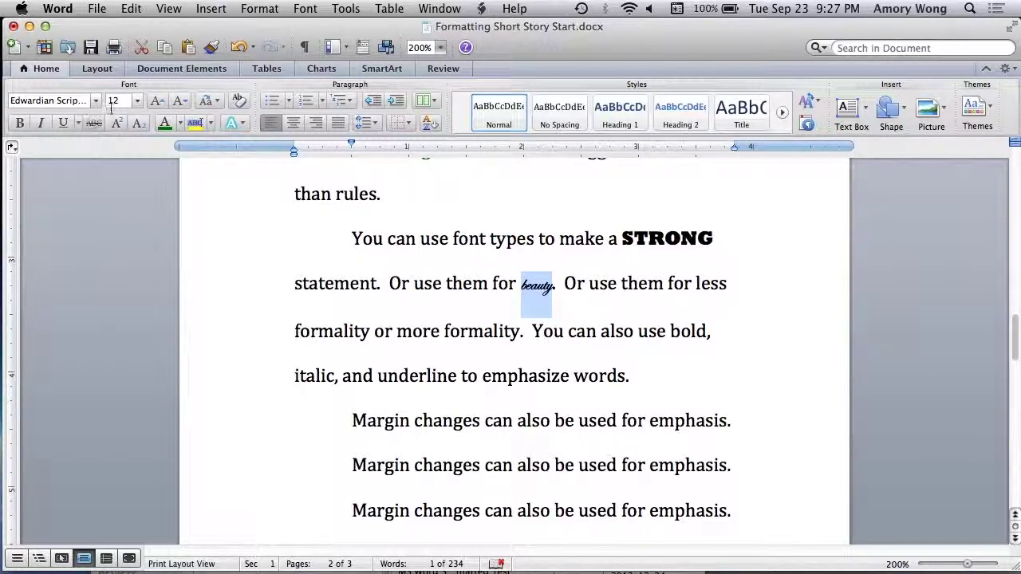
{"action": "left_click", "coordinate": [137, 101]}
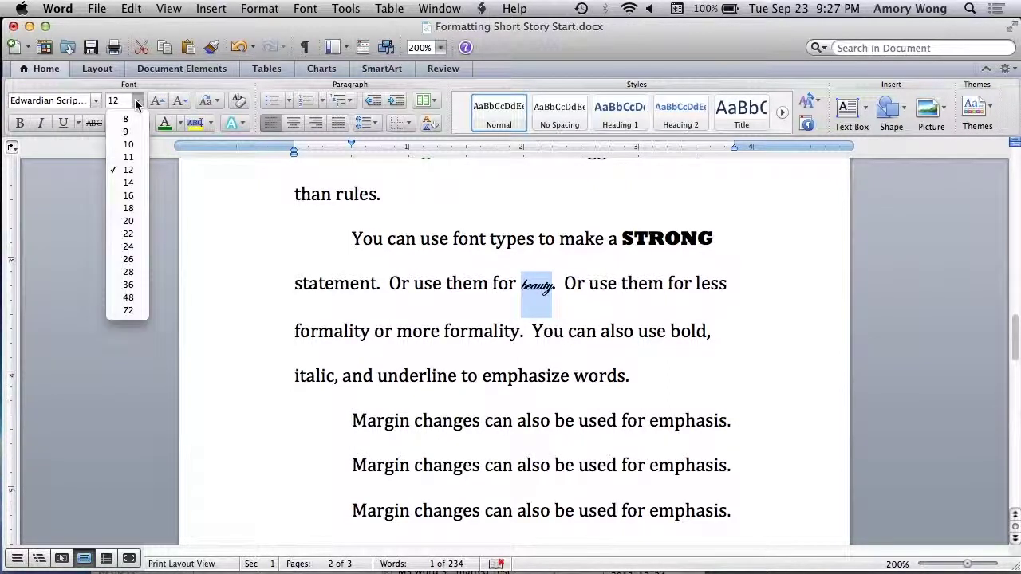
{"action": "left_click", "coordinate": [130, 197]}
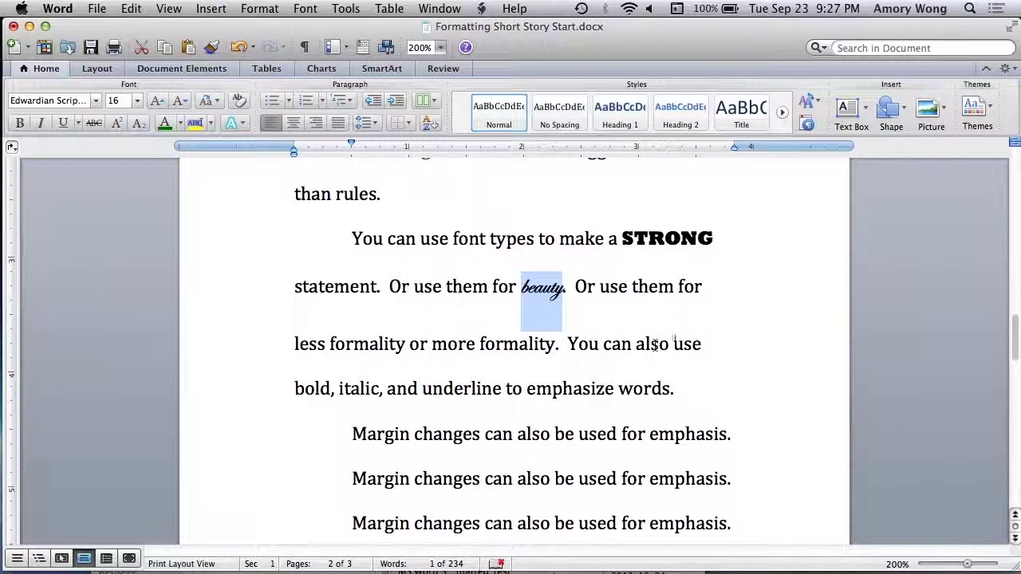
Set the words "less formality" to the Curlz MT font and "more formality" to Snell Roundhand.
{"action": "left_click_drag", "start_coordinate": [297, 345], "coordinate": [407, 351]}
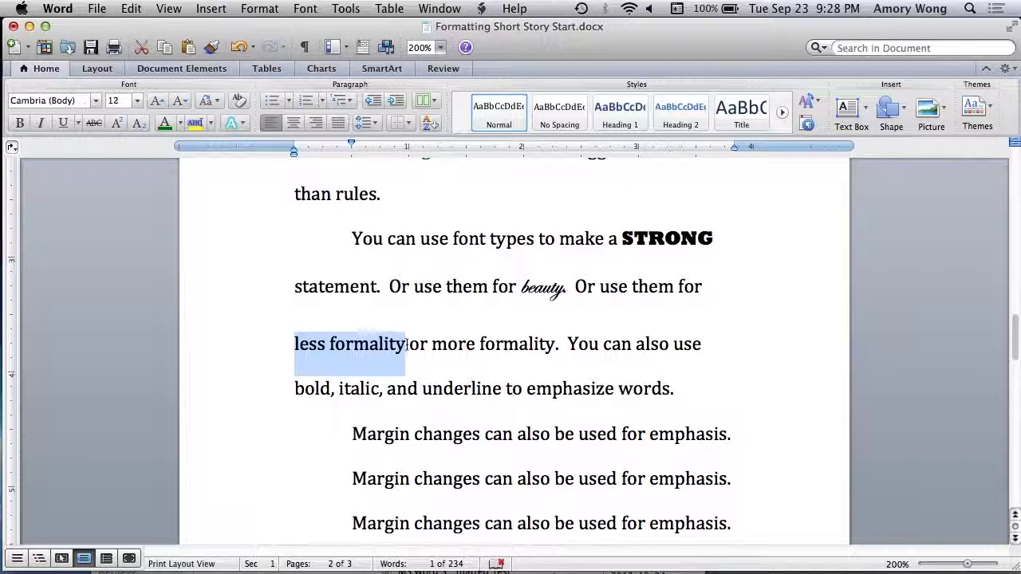
{"action": "left_click", "coordinate": [96, 101]}
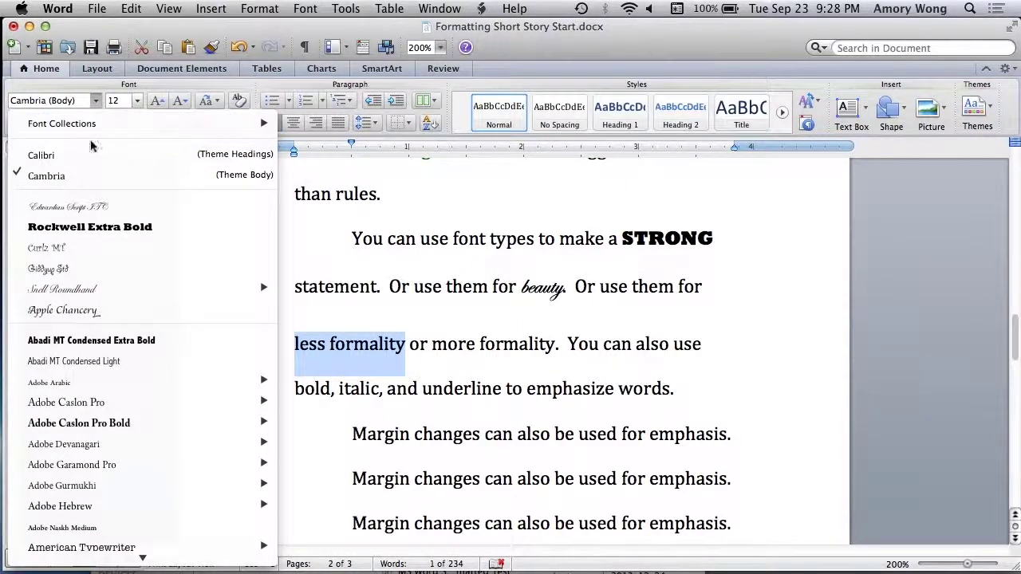
{"action": "left_click", "coordinate": [91, 245]}
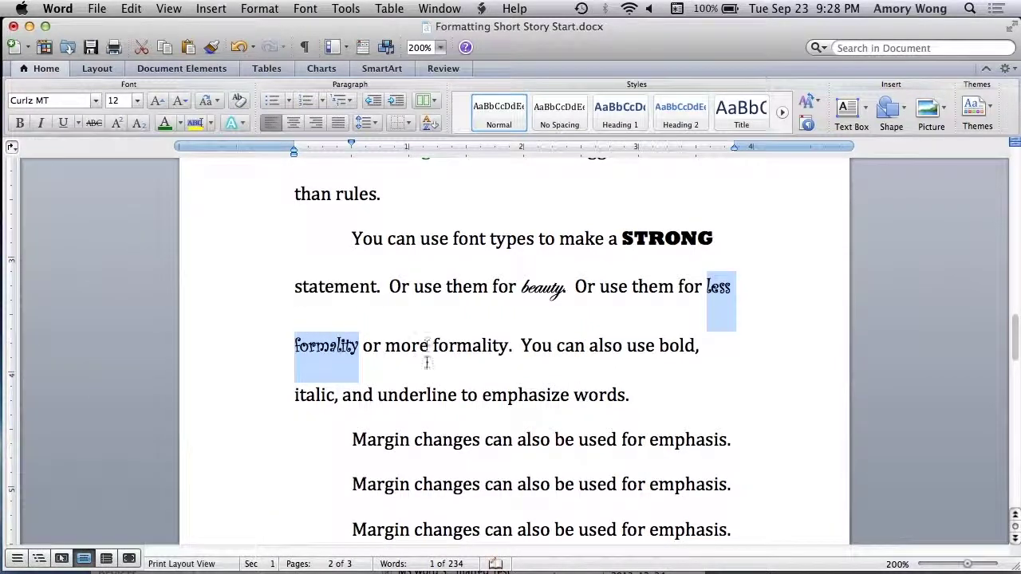
{"action": "left_click_drag", "start_coordinate": [385, 351], "coordinate": [494, 361]}
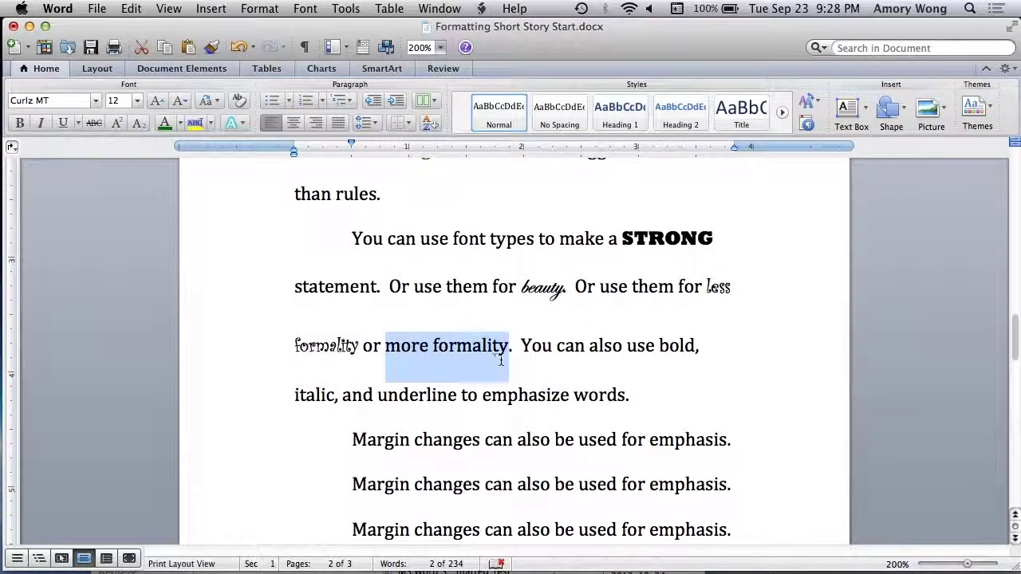
{"action": "left_click", "coordinate": [96, 101]}
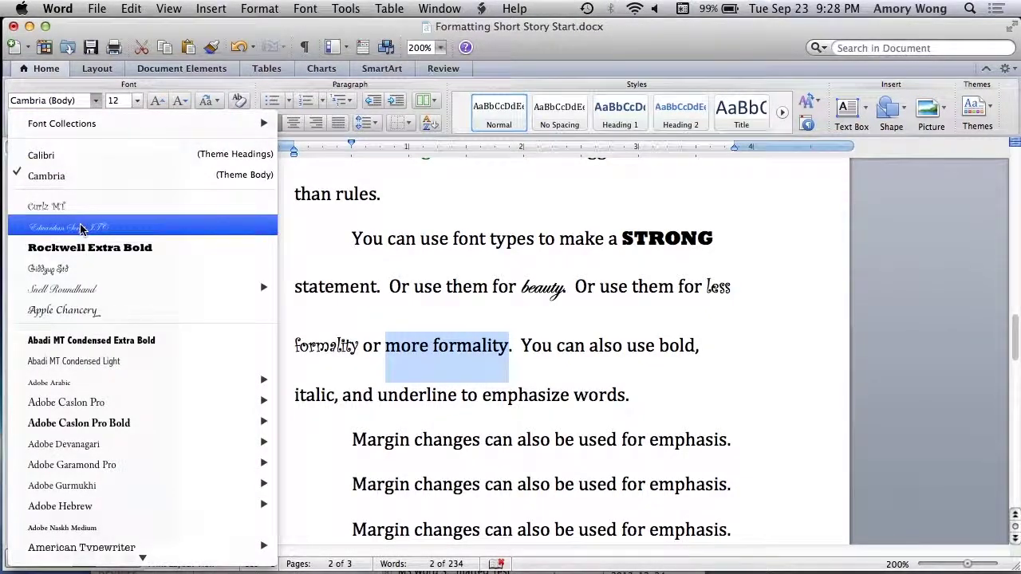
{"action": "left_click", "coordinate": [76, 290]}
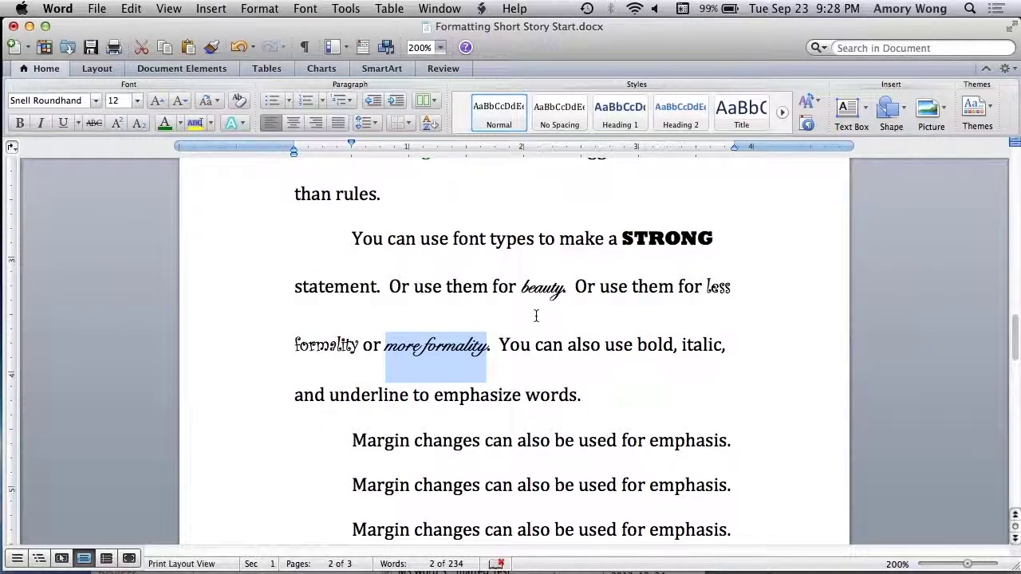
Change the word "beauty" to the Apple Chancery font at size 12.
{"action": "left_click_drag", "start_coordinate": [520, 289], "coordinate": [565, 292]}
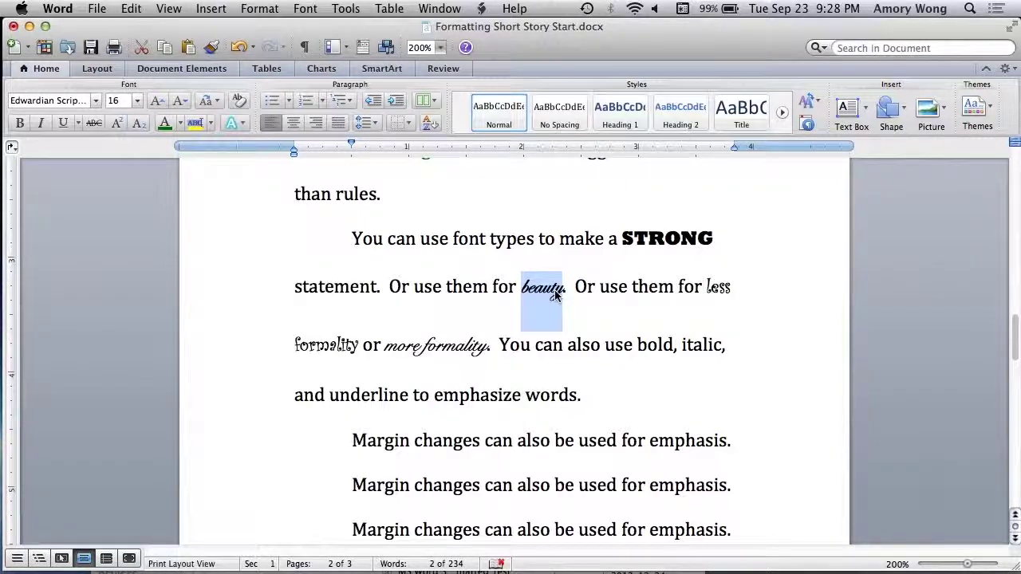
{"action": "left_click", "coordinate": [95, 102]}
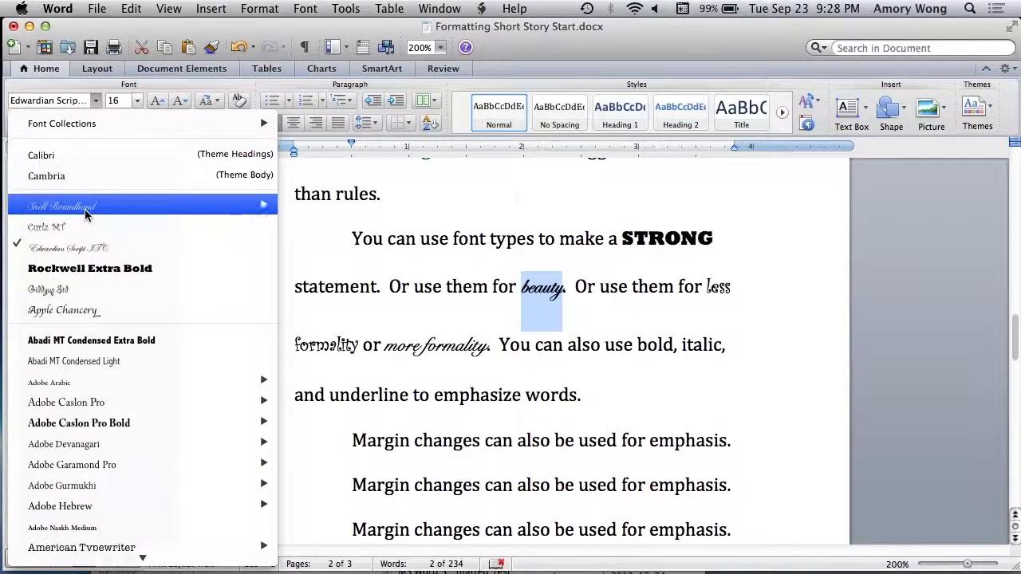
{"action": "left_click", "coordinate": [86, 313]}
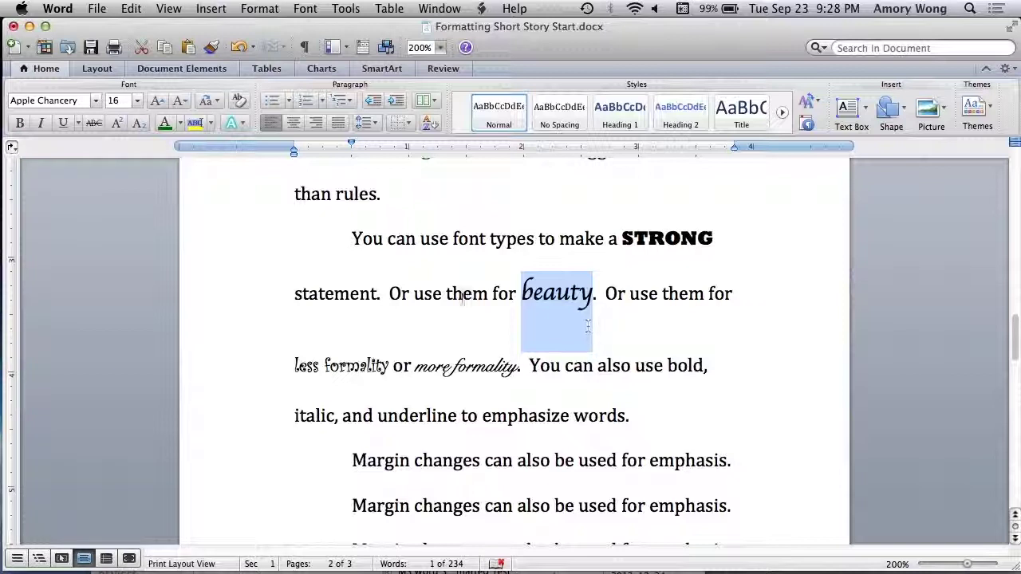
{"action": "left_click", "coordinate": [137, 101]}
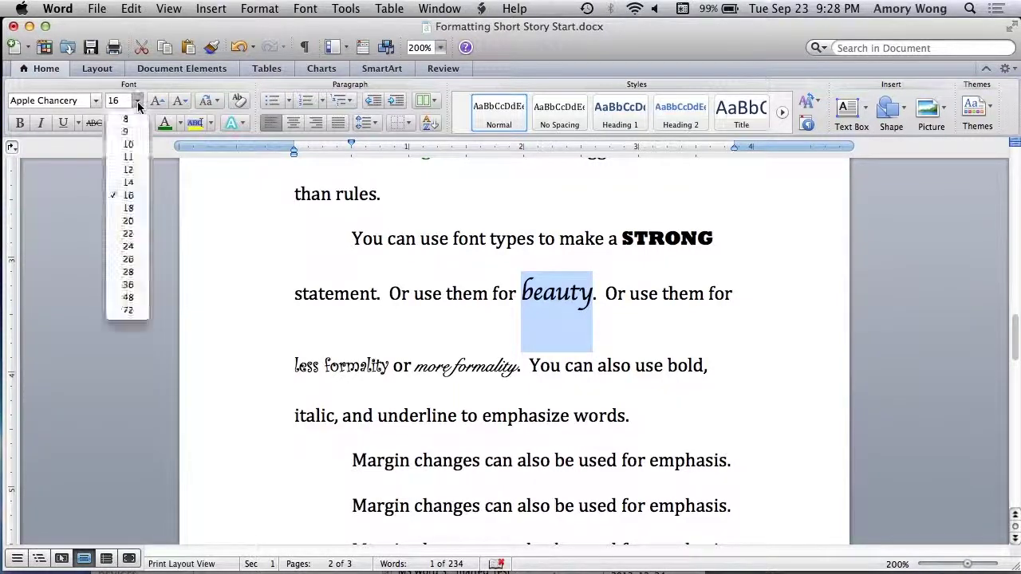
{"action": "left_click", "coordinate": [132, 170]}
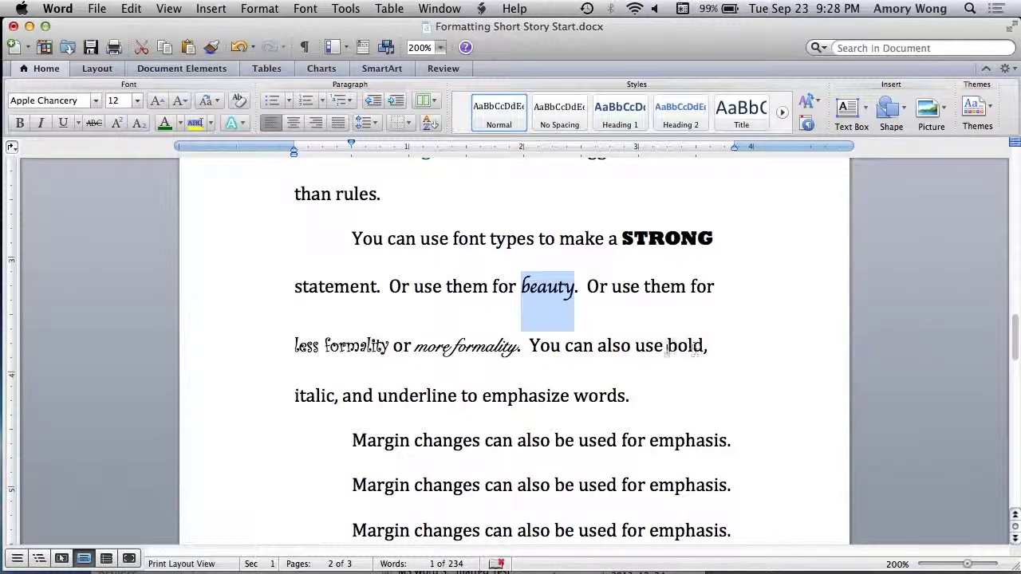
Make the word "bold" bold, "italic" italic and "underline" underlined in the font types paragraph.
{"action": "left_click_drag", "start_coordinate": [667, 349], "coordinate": [712, 348]}
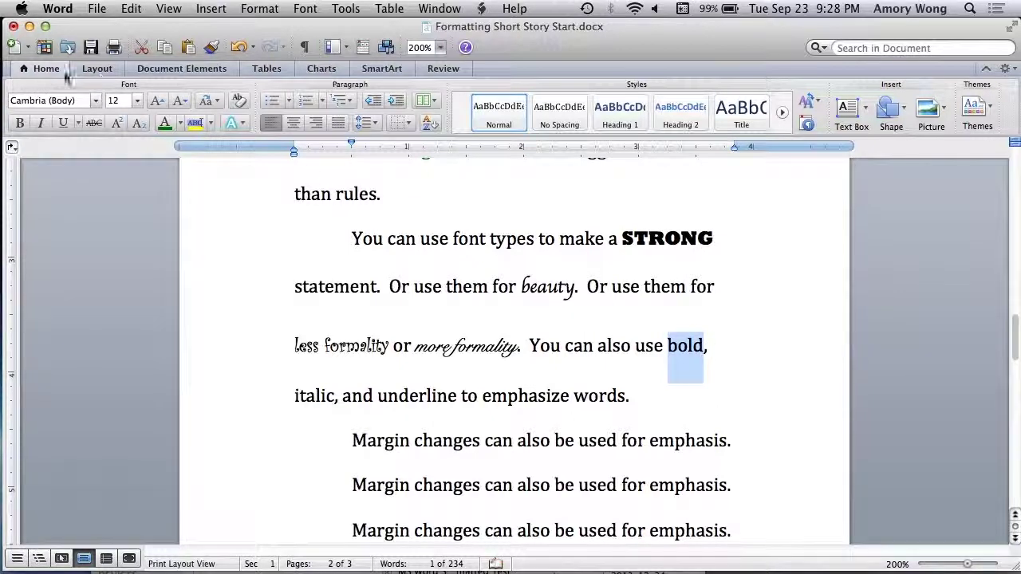
{"action": "left_click", "coordinate": [19, 122]}
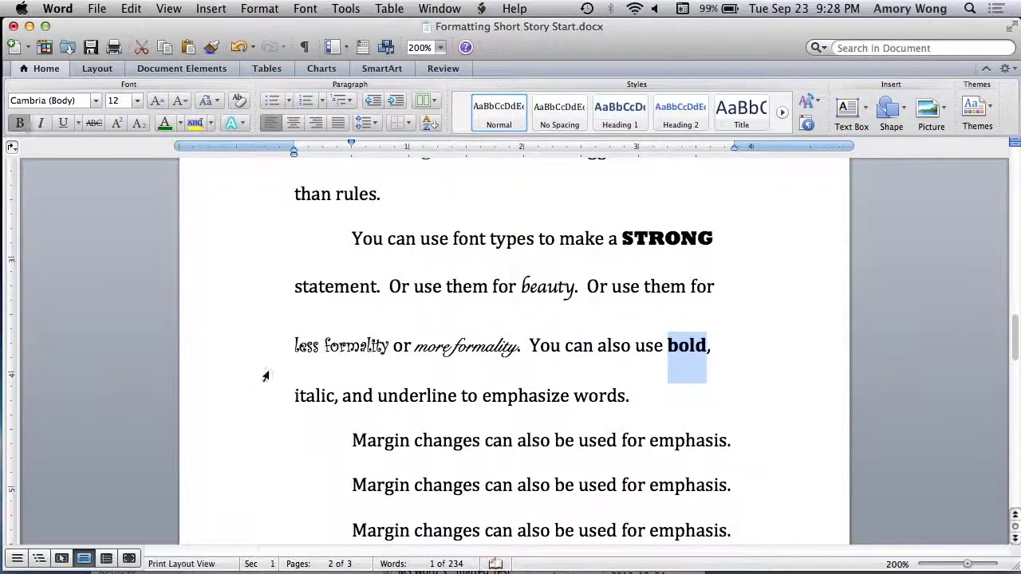
{"action": "left_click_drag", "start_coordinate": [294, 395], "coordinate": [335, 403]}
{"action": "left_click", "coordinate": [39, 123]}
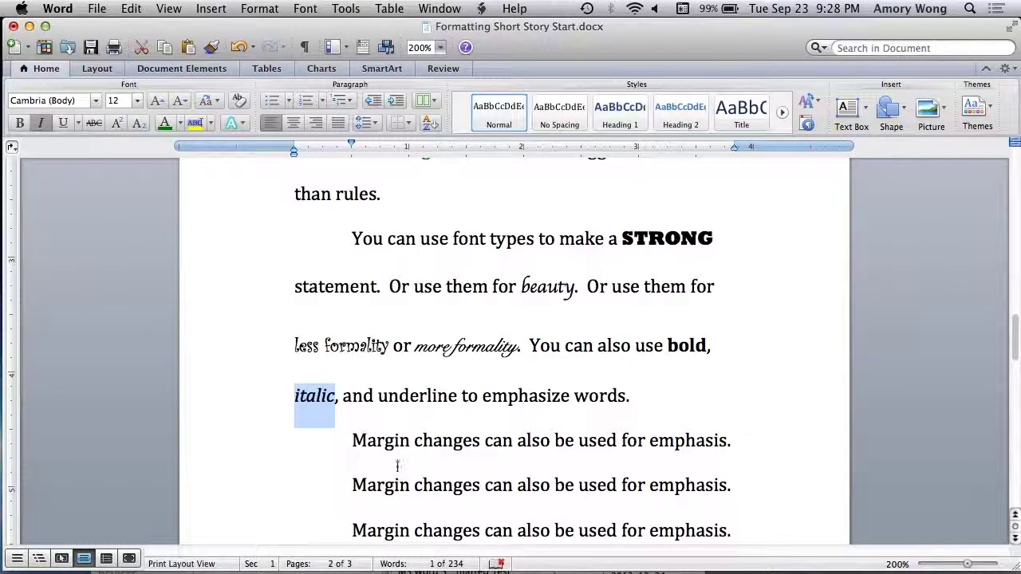
{"action": "left_click_drag", "start_coordinate": [379, 397], "coordinate": [457, 398]}
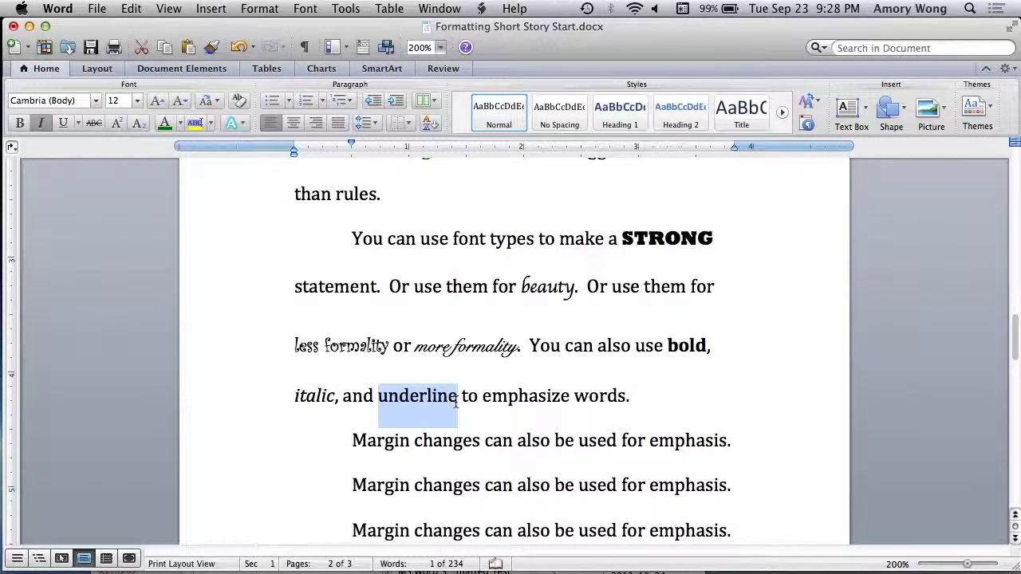
{"action": "left_click", "coordinate": [63, 123]}
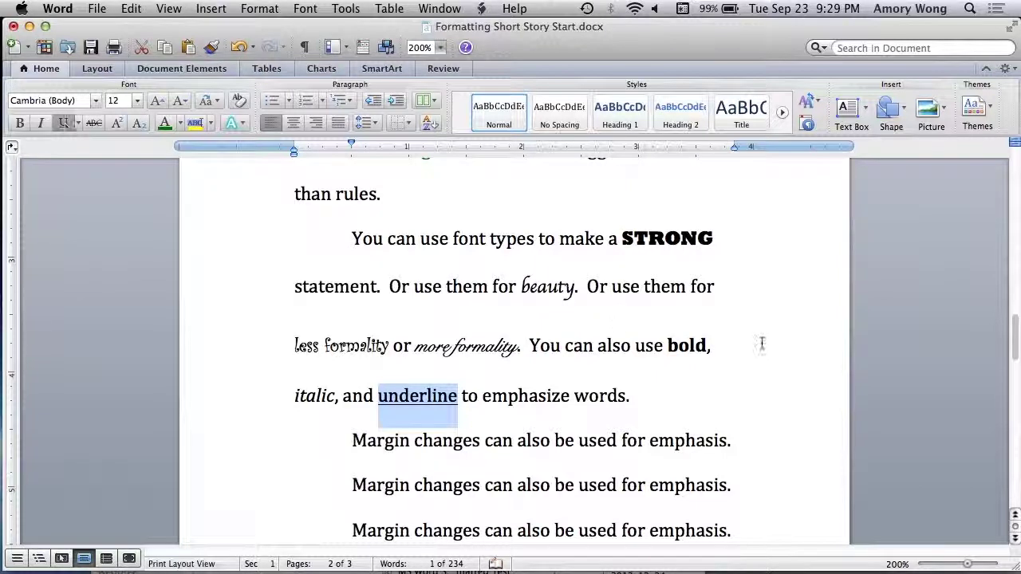
Indent the second "Margin changes can also be used for emphasis." paragraph by one level and the third by two levels.
{"action": "left_click_drag", "start_coordinate": [1014, 334], "coordinate": [1014, 348]}
{"action": "left_click", "coordinate": [352, 314]}
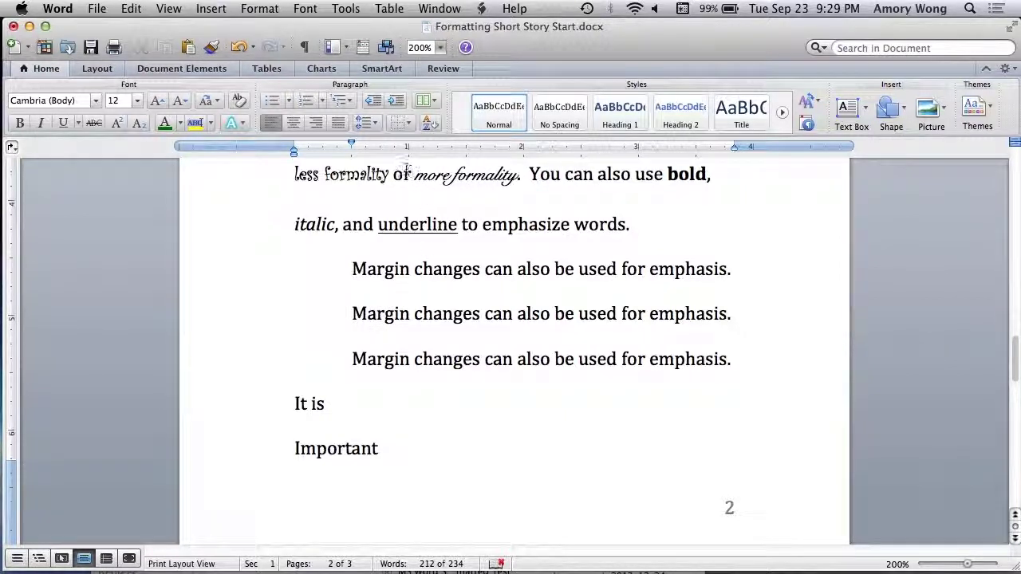
{"action": "left_click", "coordinate": [396, 100]}
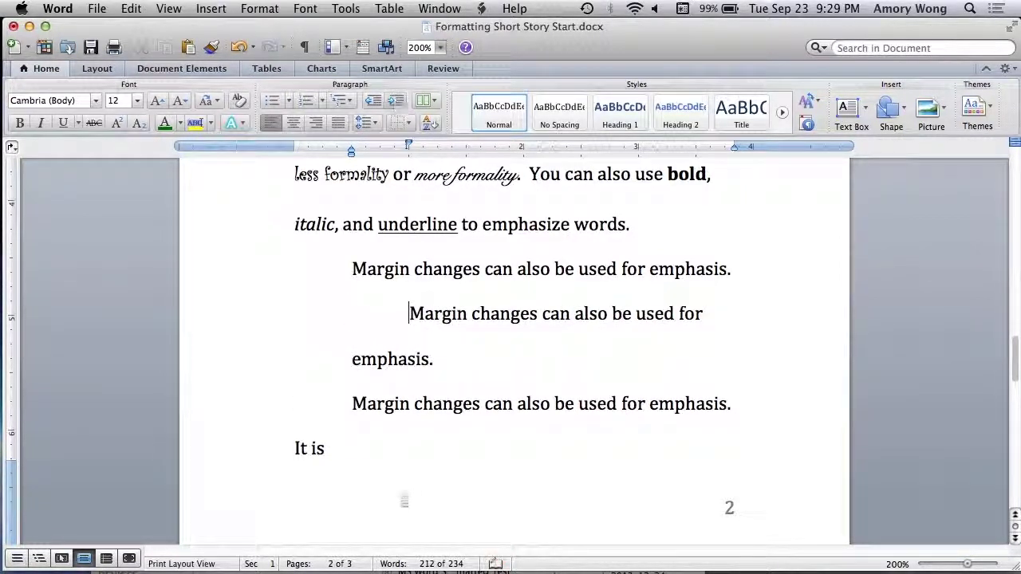
{"action": "left_click", "coordinate": [354, 403]}
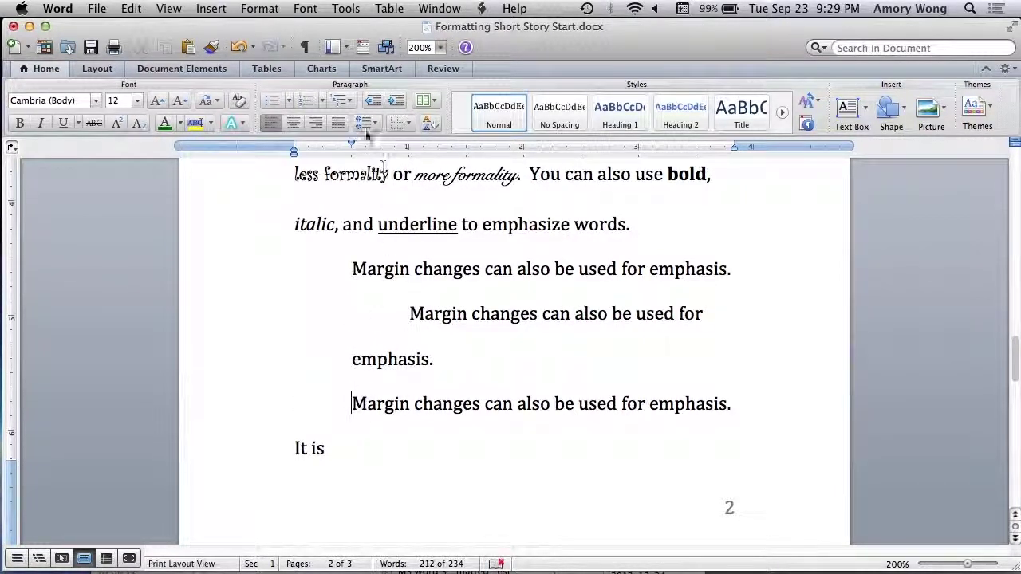
{"action": "left_click", "coordinate": [393, 100]}
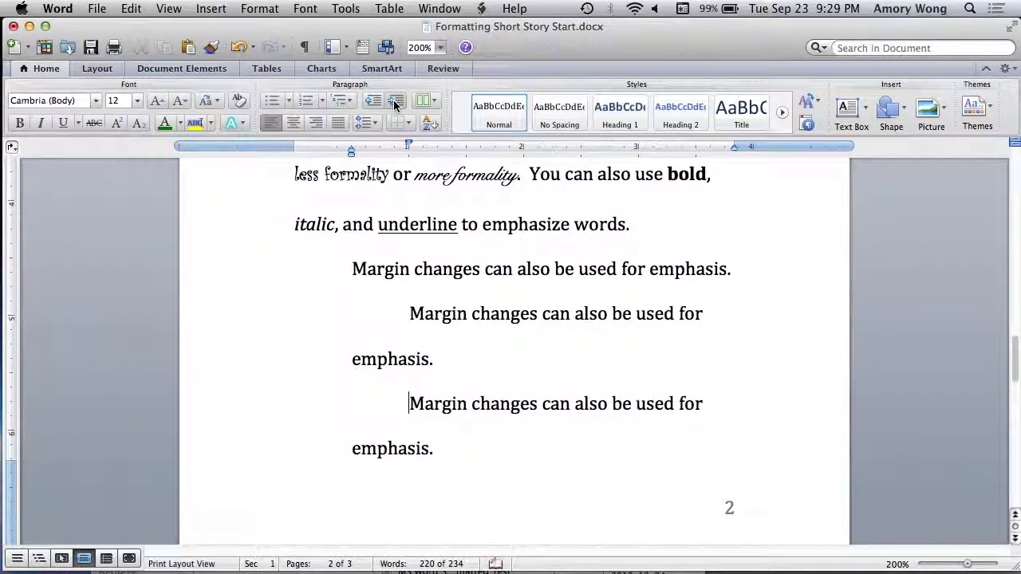
{"action": "left_click", "coordinate": [394, 100]}
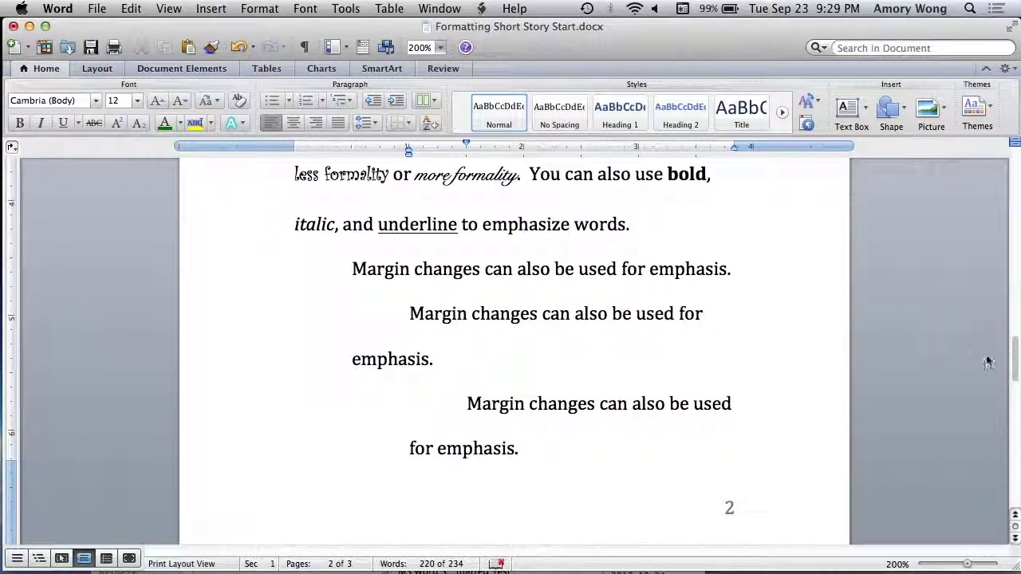
Indent the line "It is" on the third page by three levels.
{"action": "left_click_drag", "start_coordinate": [1010, 355], "coordinate": [1014, 405]}
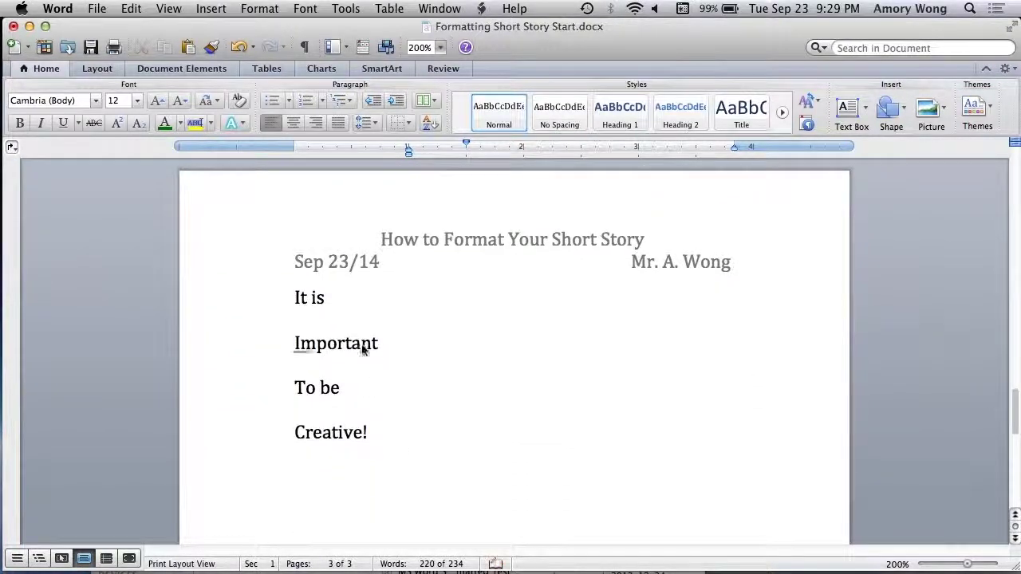
{"action": "left_click", "coordinate": [281, 305]}
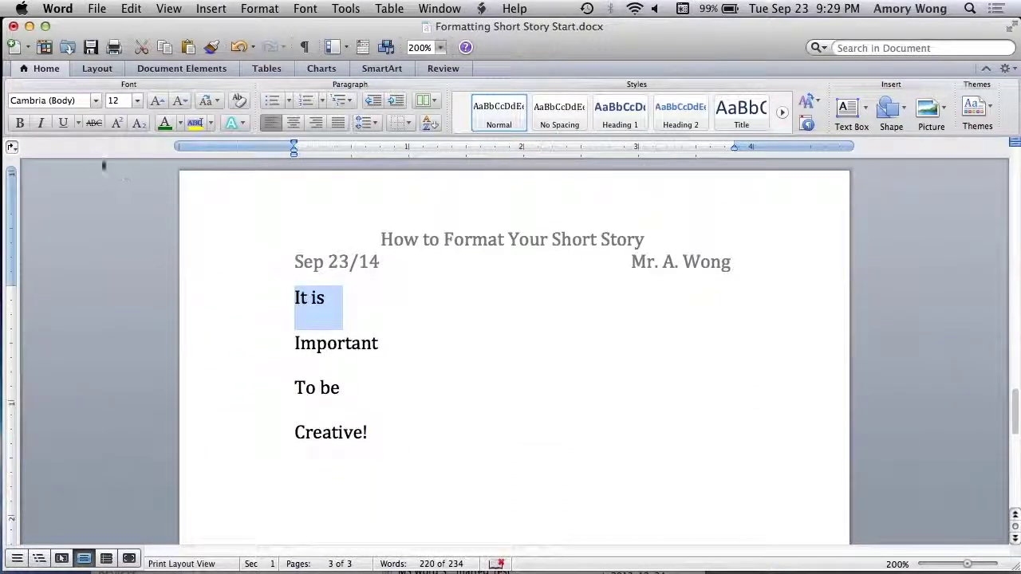
{"action": "left_click", "coordinate": [398, 104]}
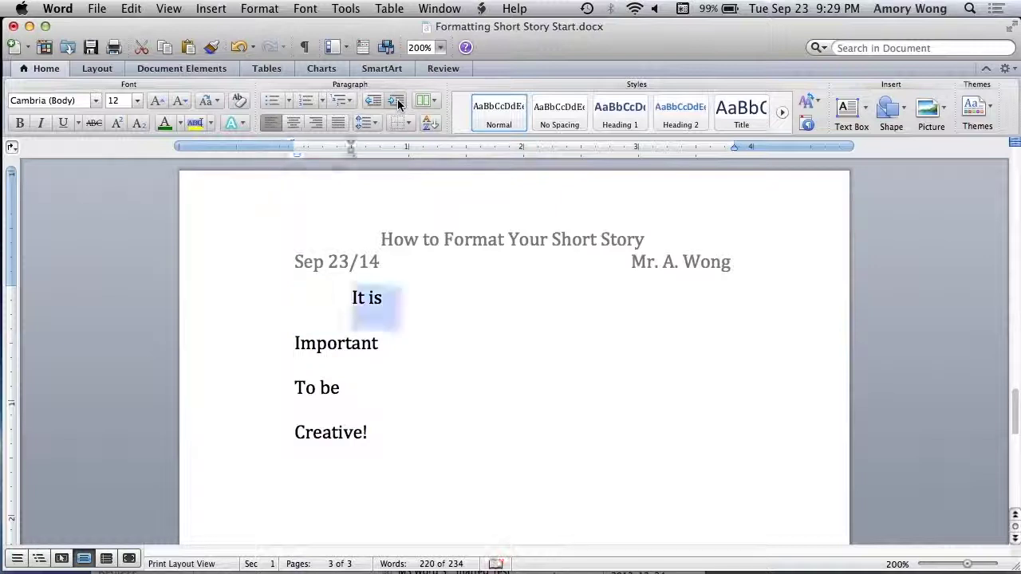
{"action": "left_click", "coordinate": [398, 104]}
{"action": "left_click", "coordinate": [398, 104]}
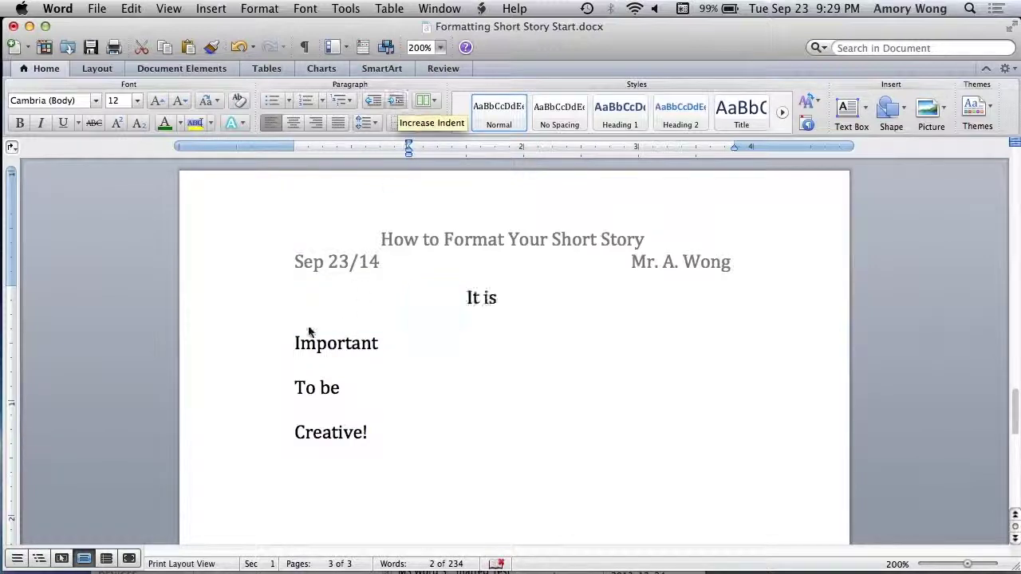
Indent the line "Important" by two levels and the line "To be" by one level.
{"action": "left_click", "coordinate": [280, 346]}
{"action": "left_click", "coordinate": [393, 102]}
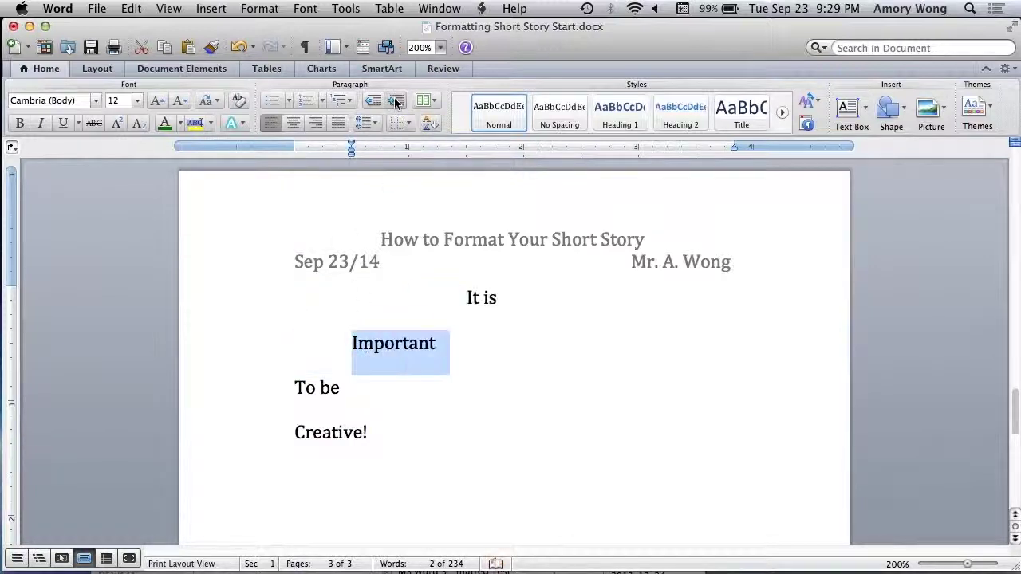
{"action": "left_click", "coordinate": [393, 103]}
{"action": "left_click", "coordinate": [259, 407]}
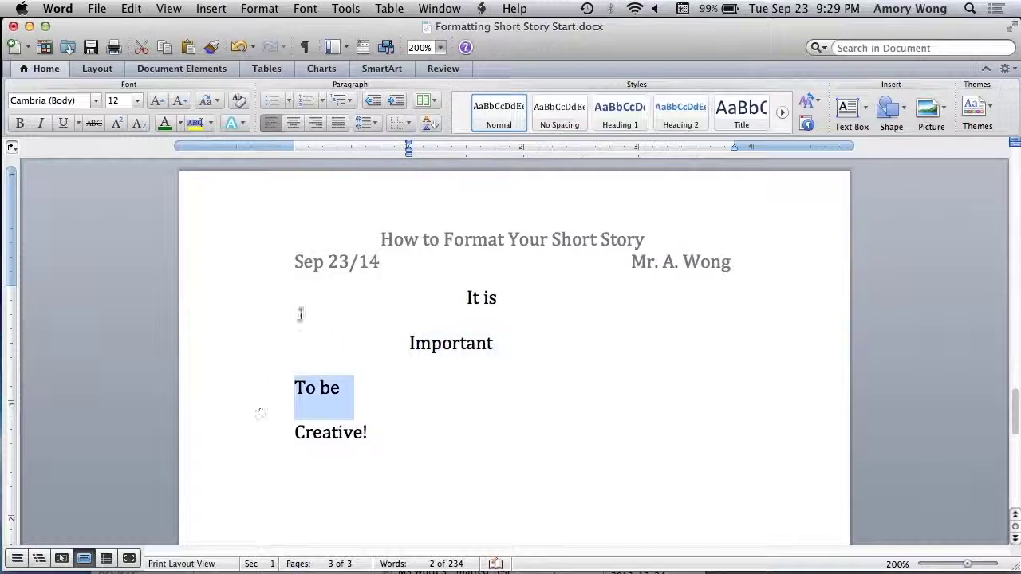
{"action": "left_click", "coordinate": [395, 102]}
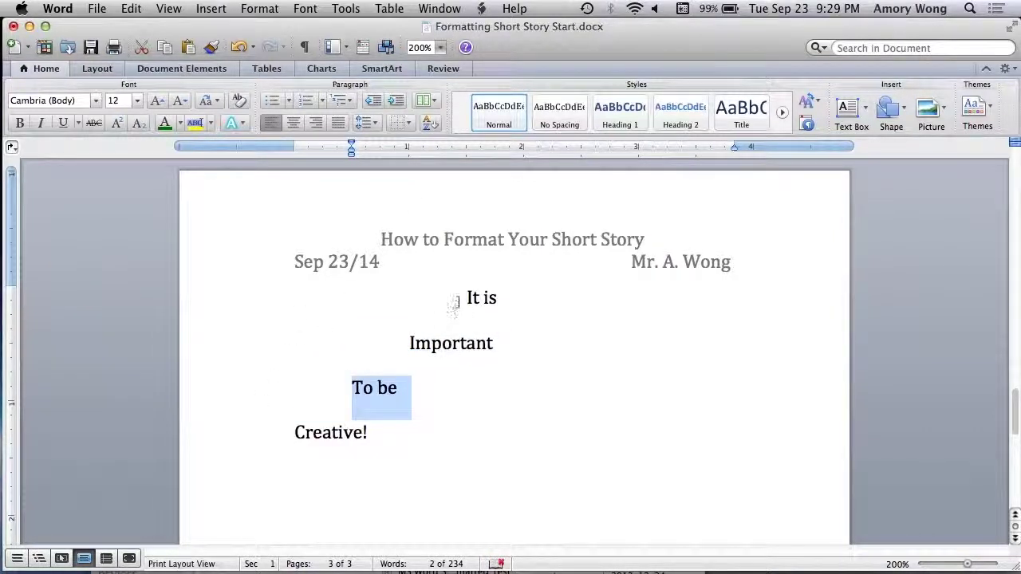
Select the four staggered lines from "It is" to "Creative!" and open the font colour choices for them.
{"action": "left_click_drag", "start_coordinate": [455, 296], "coordinate": [436, 453]}
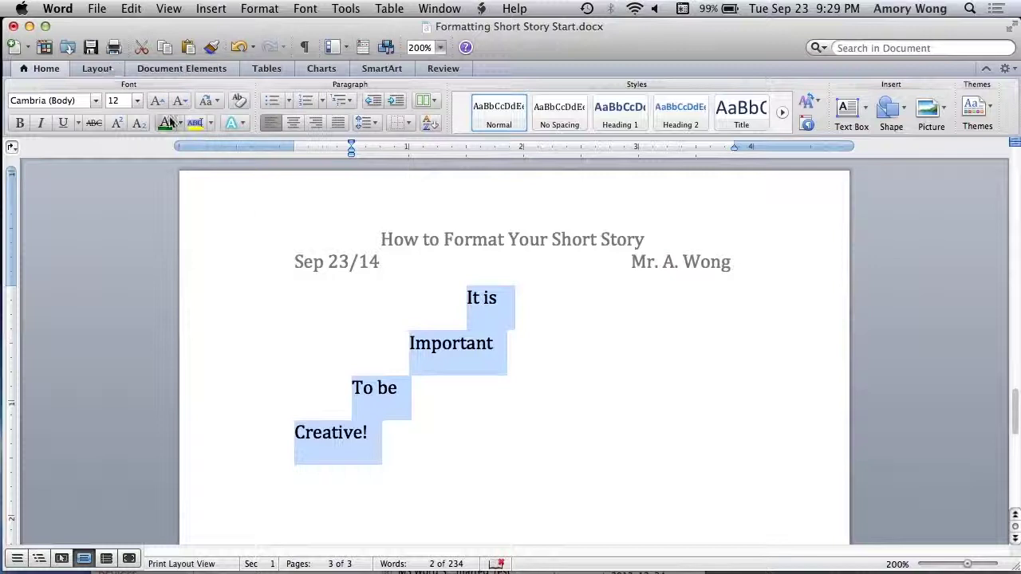
{"action": "left_click", "coordinate": [180, 123]}
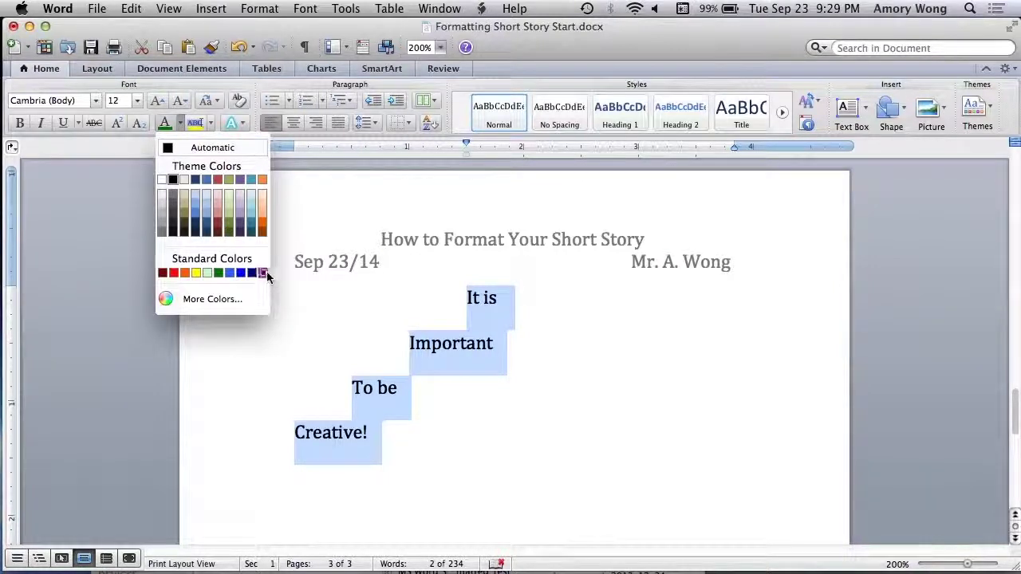